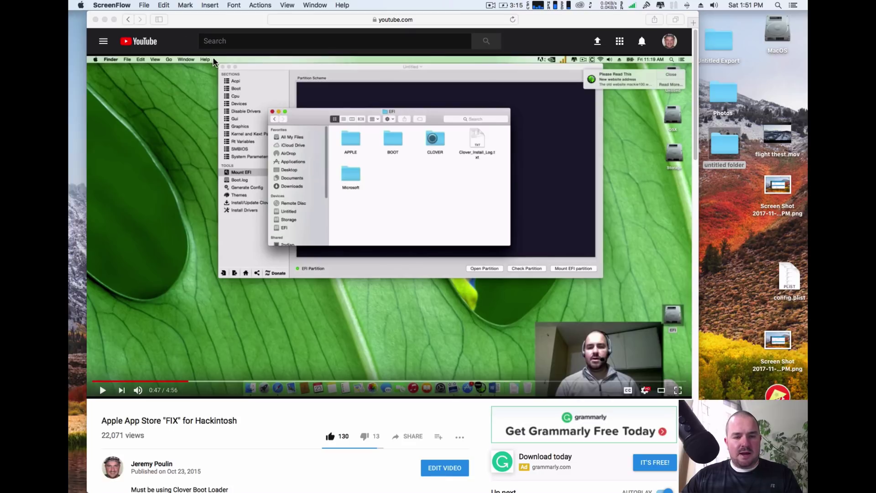
Minimize the Safari window playing the 'Apple App Store "FIX" for Hackintosh' video
left_click(105, 19)
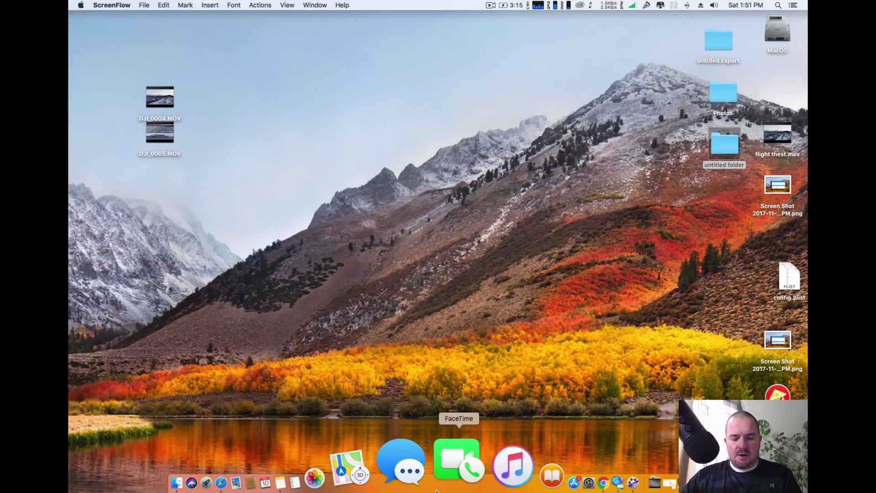
Follow the iCloud.com link on the 'Log into iCloud.com' line of the Start Fresh note
left_click(368, 479)
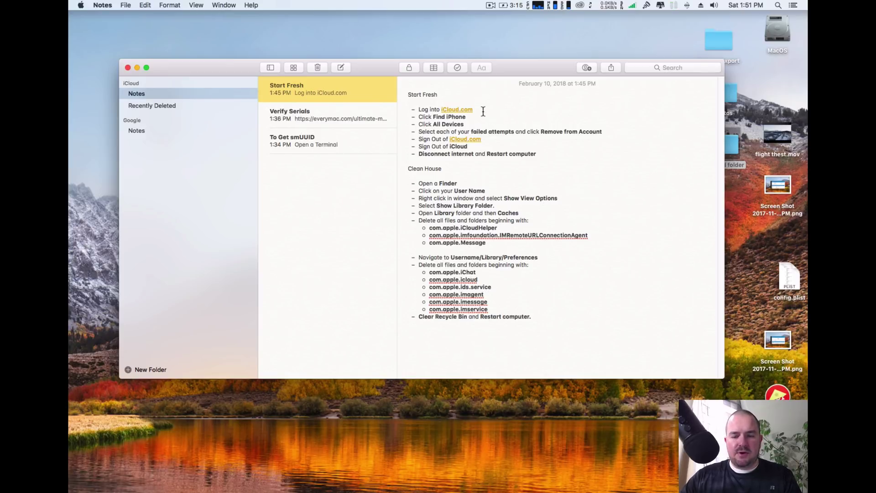
left_click_drag(475, 110, 410, 108)
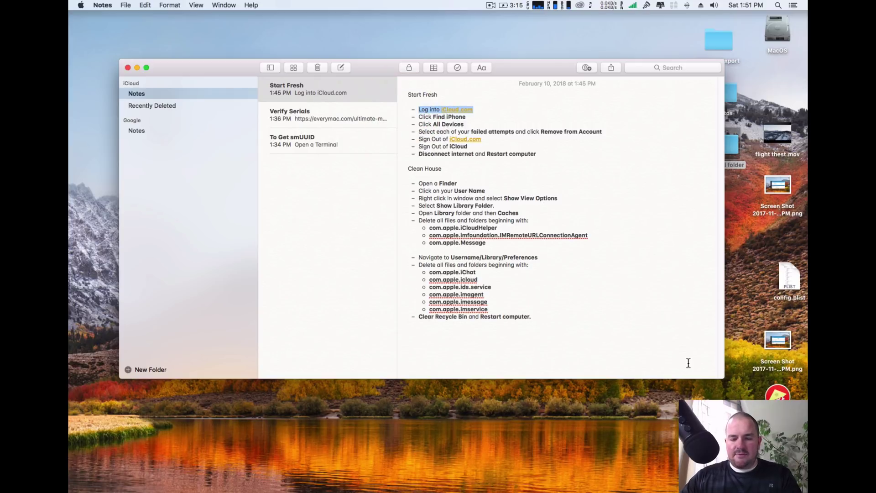
left_click(458, 110)
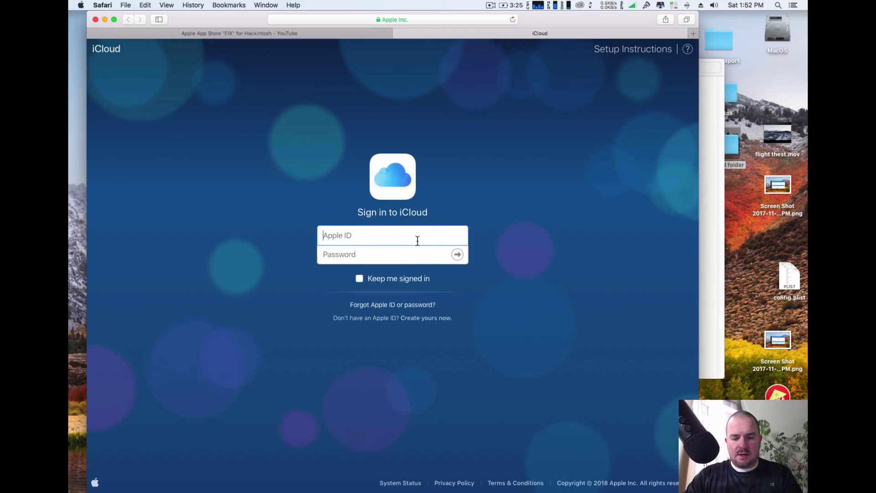
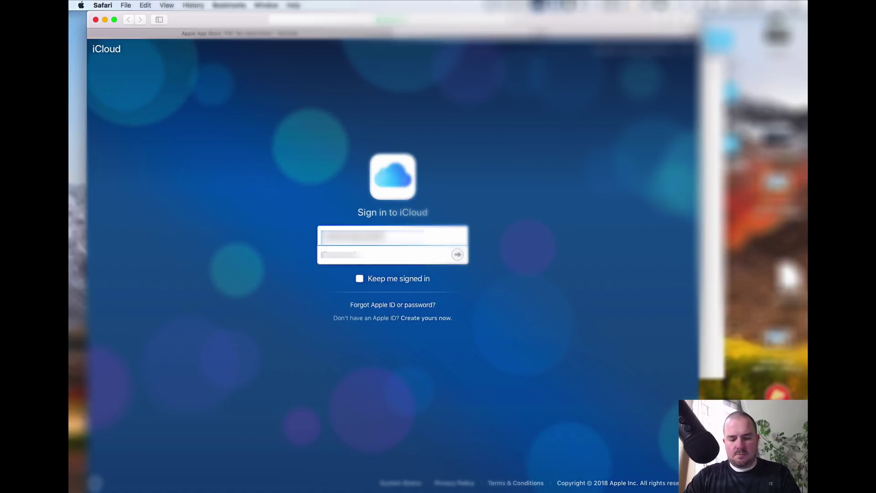
Sign in with the Apple ID e-mail and password, keep signed in, and enter the six-digit verification code
key("Tab")
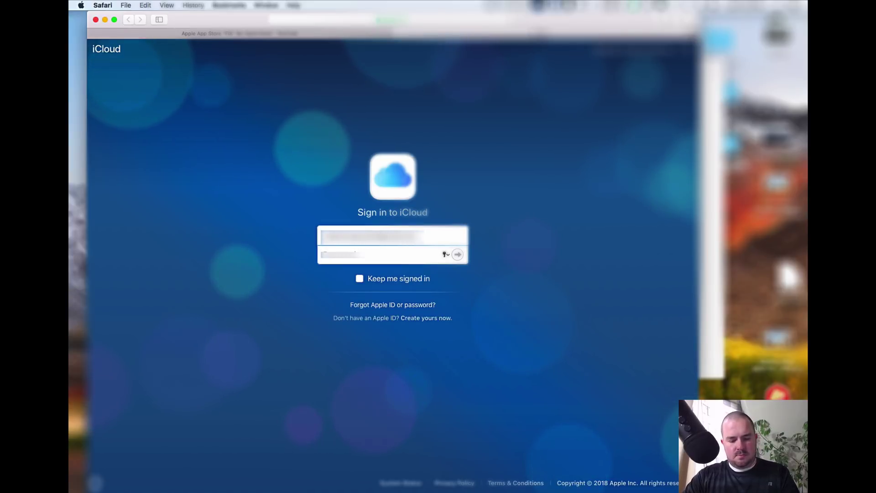
type("password")
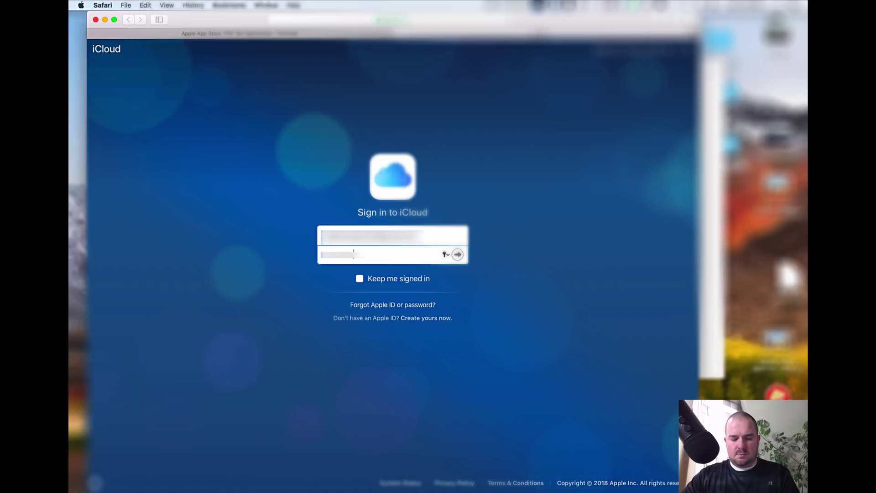
left_click(361, 279)
left_click(458, 254)
left_click(338, 257)
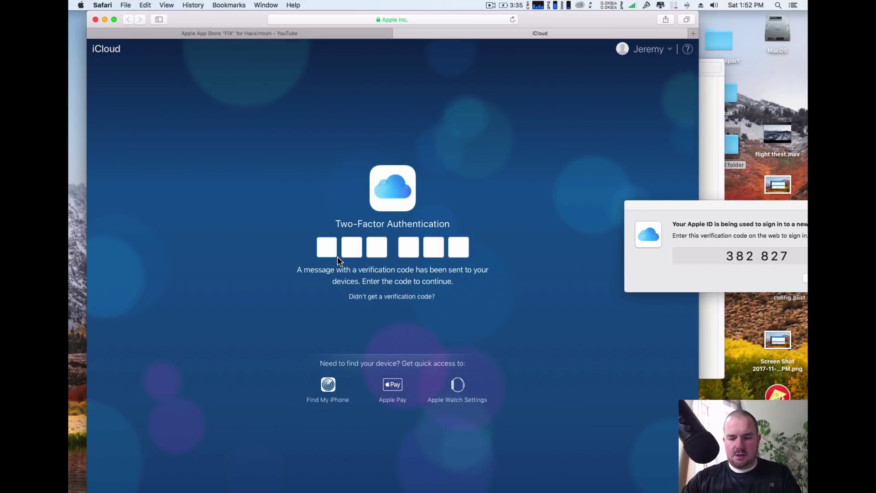
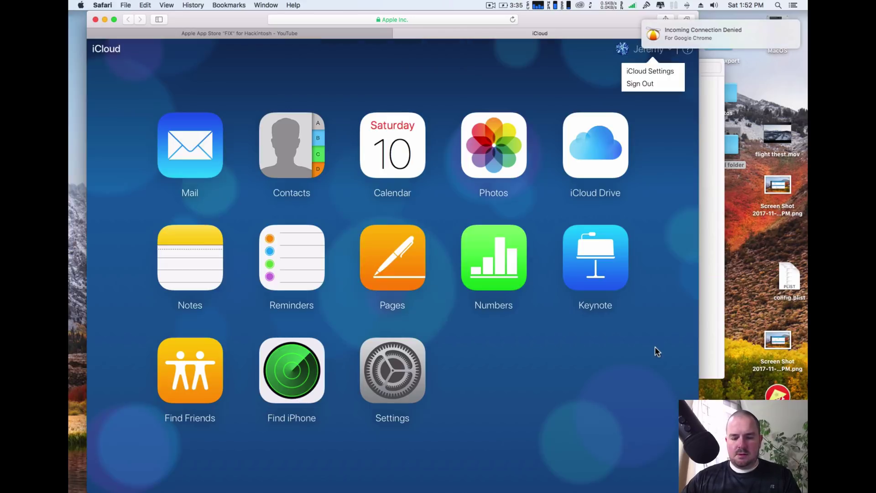
Open Find iPhone, list All Devices, and view the Mac Pro's details
left_click(655, 348)
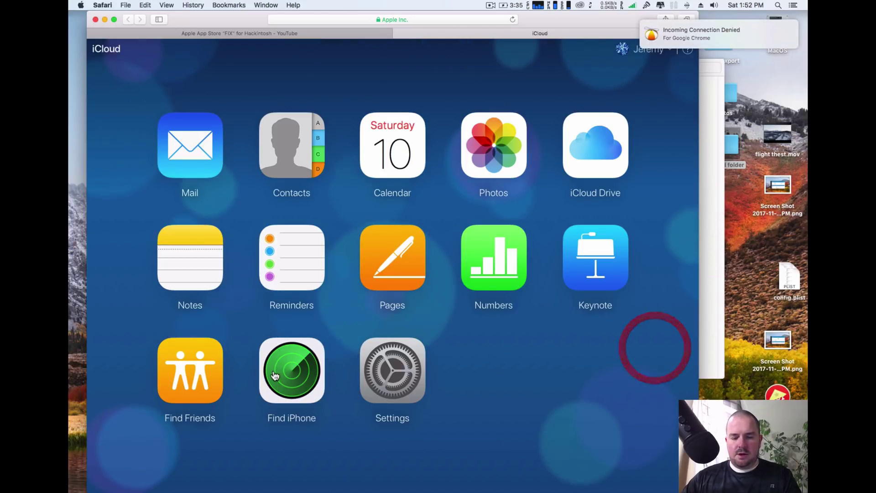
left_click(318, 380)
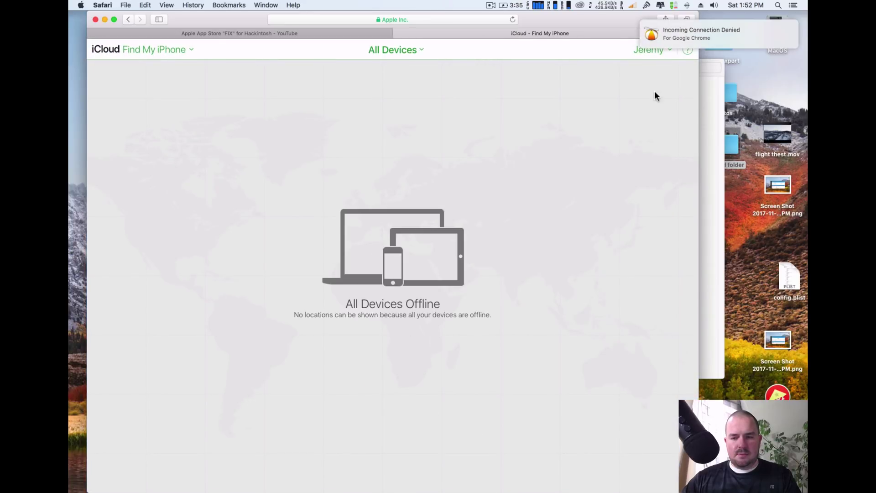
left_click(415, 51)
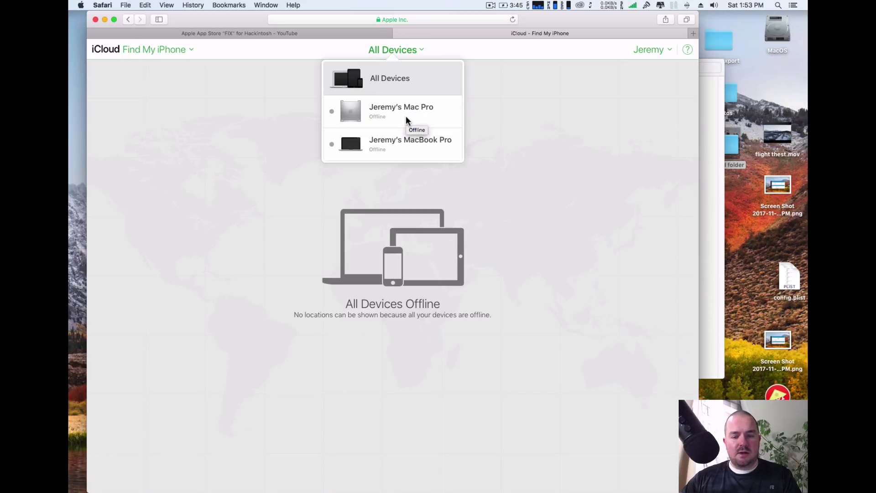
left_click(389, 112)
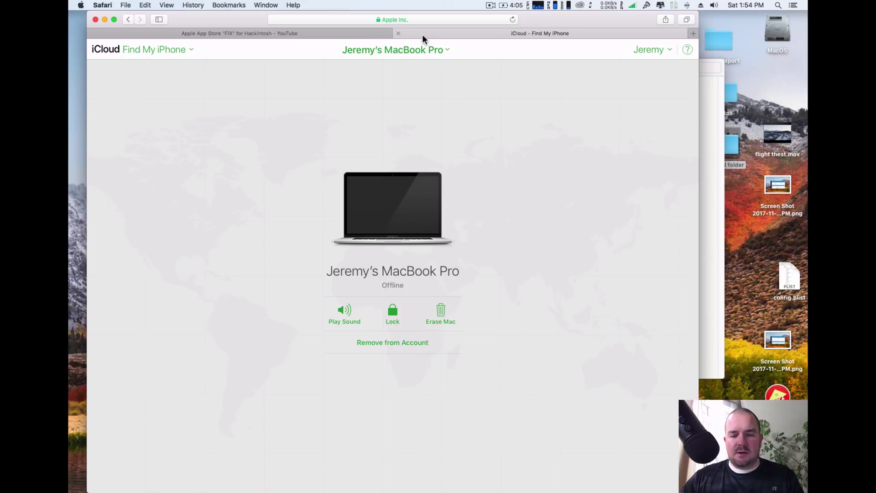
Sign out of iCloud.com from the account menu and confirm
left_click(669, 51)
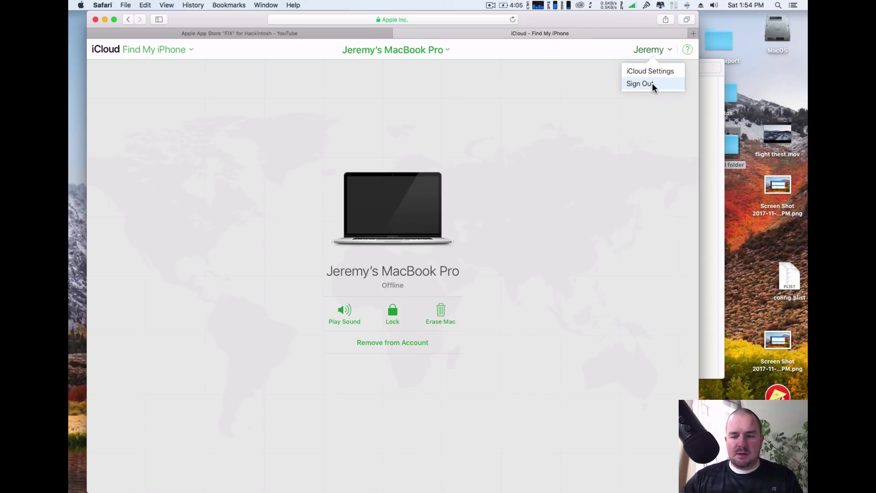
left_click(653, 84)
left_click(478, 291)
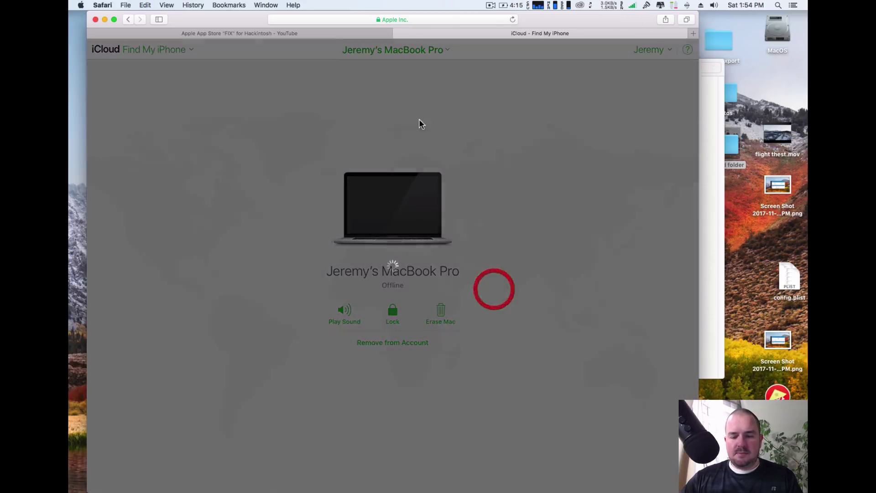
Close the browser, then open System Preferences centred on screen at the iCloud pane
left_click(96, 19)
left_click(81, 5)
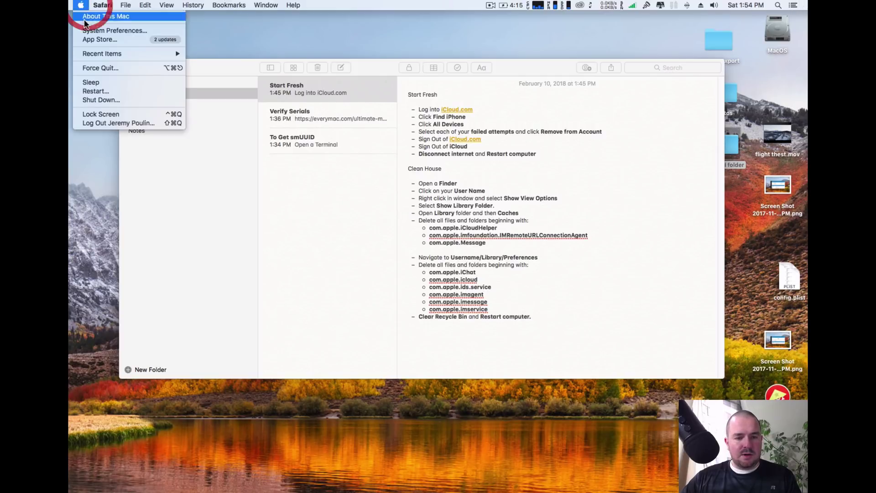
left_click(100, 28)
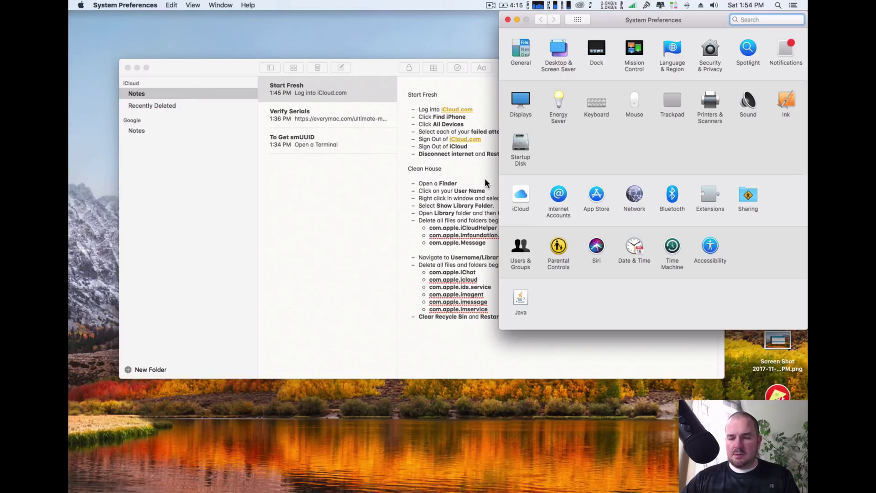
left_click_drag(646, 22, 415, 44)
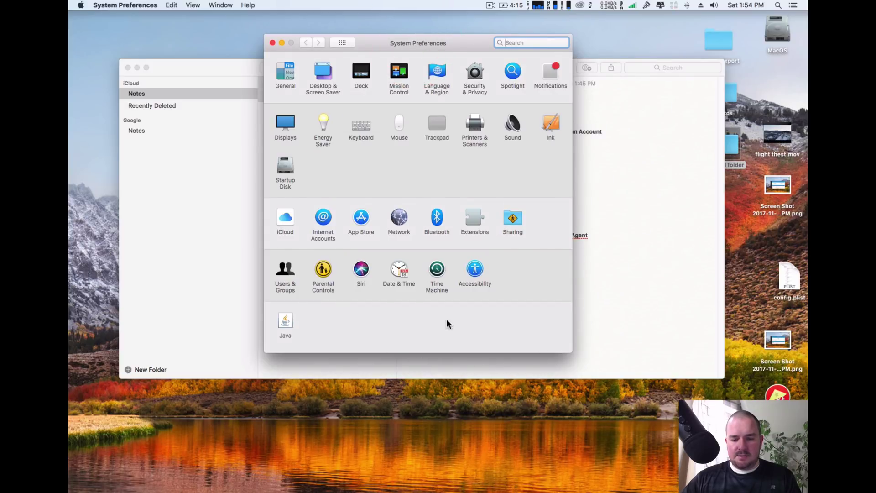
left_click(286, 219)
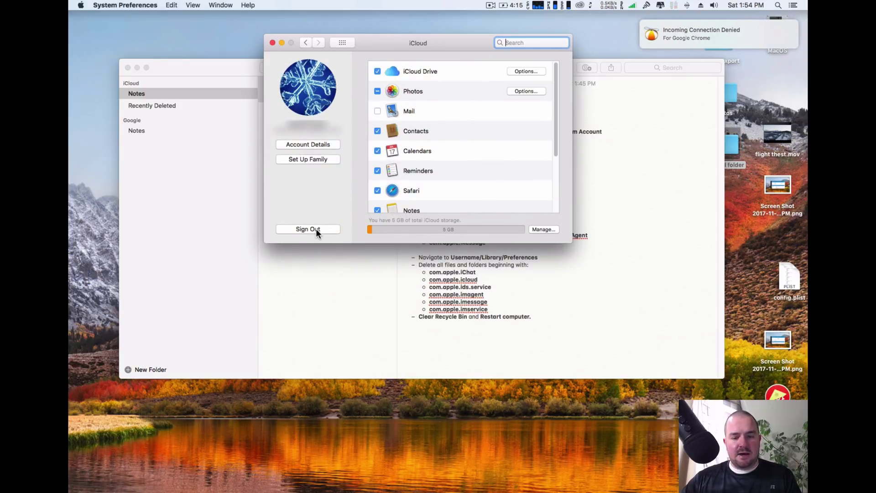
Close System Preferences and bring the Notes Start Fresh checklist to the front
left_click(272, 43)
left_click_drag(552, 67, 527, 34)
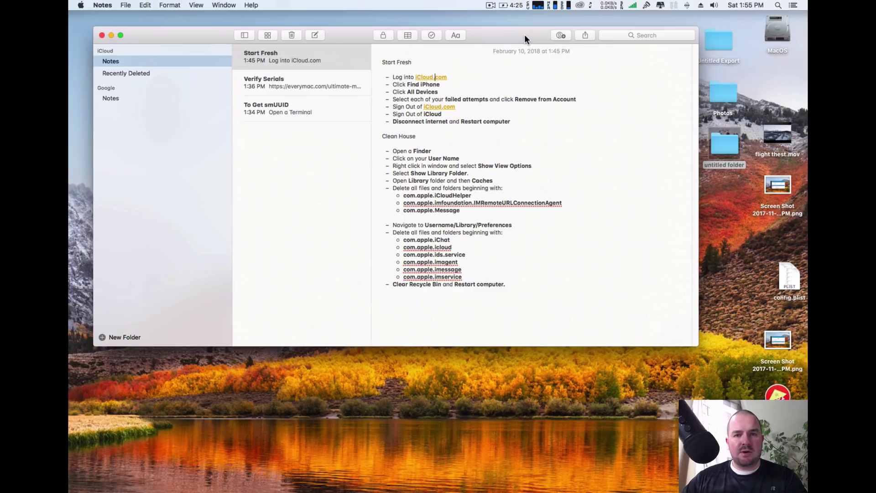
left_click(524, 34)
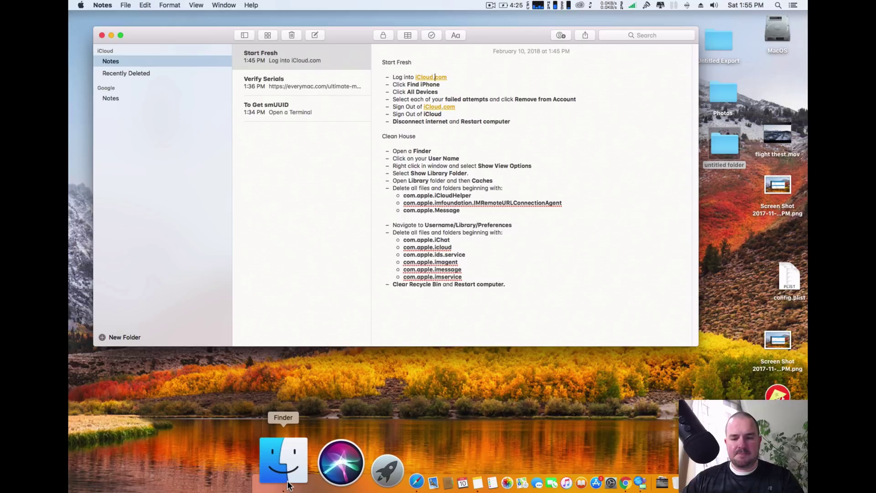
Open a Finder window on the home folder and enter its Library folder
left_click(288, 486)
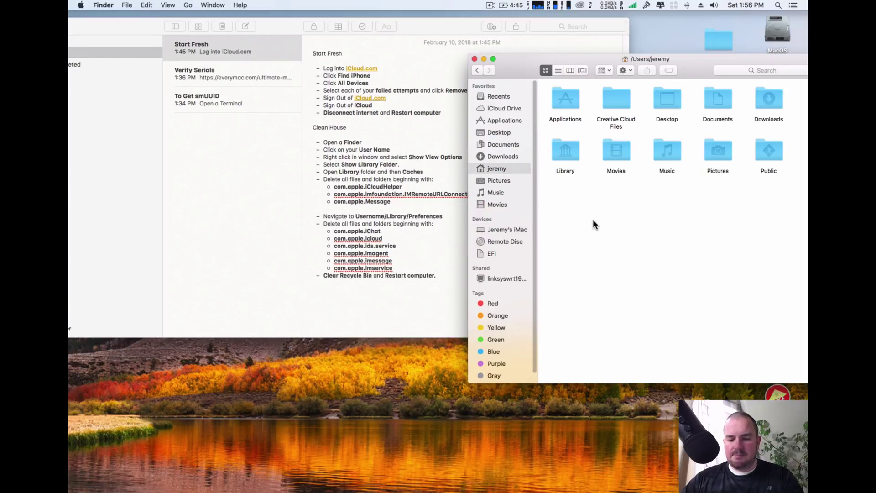
right_click(592, 221)
left_click(636, 280)
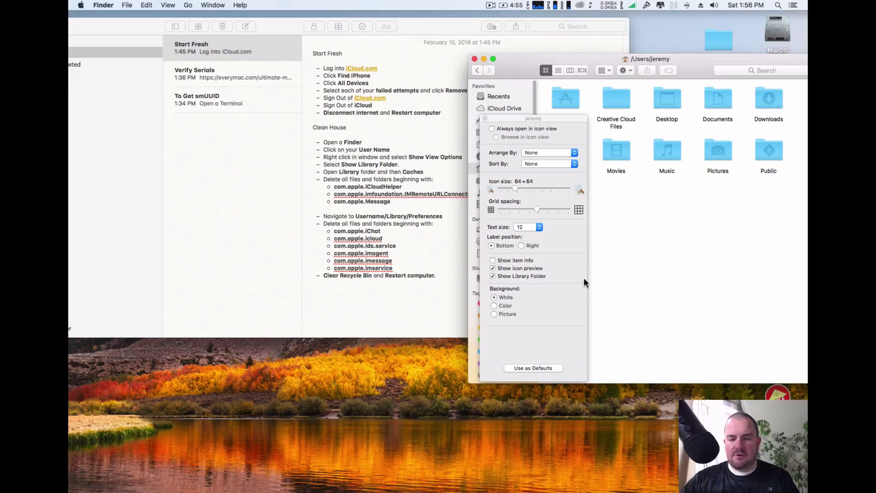
left_click(485, 118)
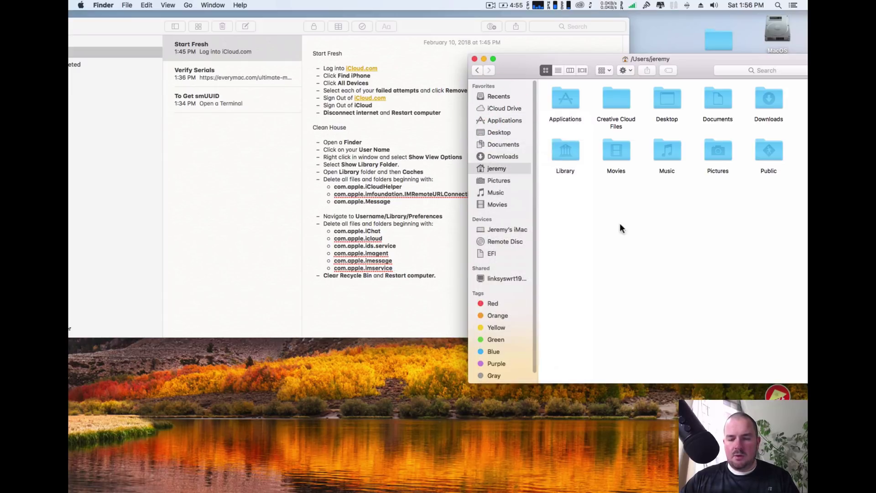
double_click(568, 151)
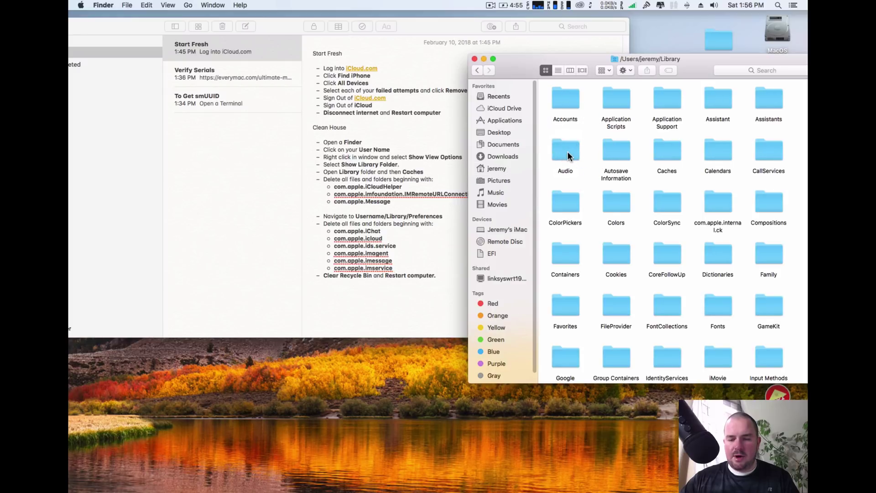
Open Library's Caches folder beside the note and select the three com.apple cache lines
left_click_drag(698, 73, 685, 66)
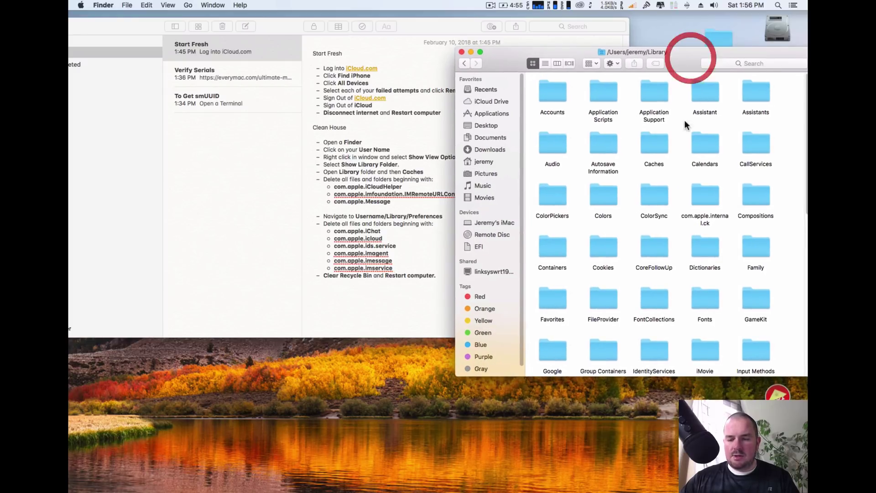
left_click(665, 150)
double_click(665, 148)
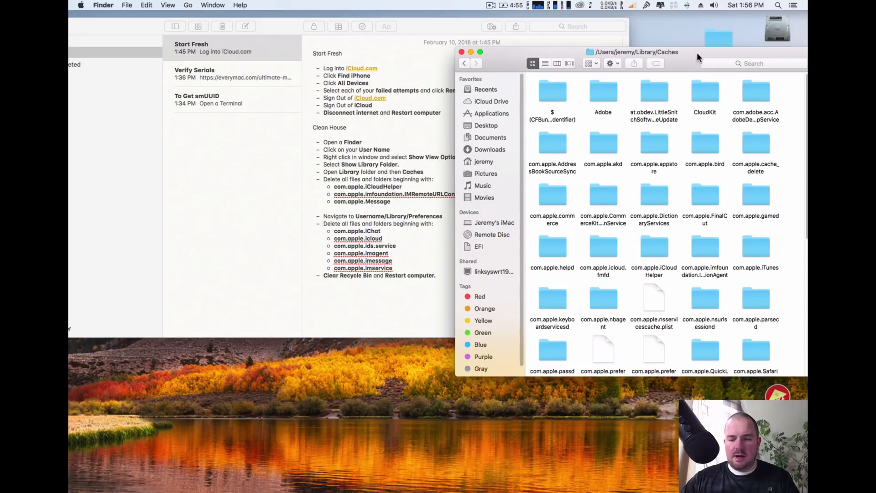
left_click_drag(694, 57, 741, 115)
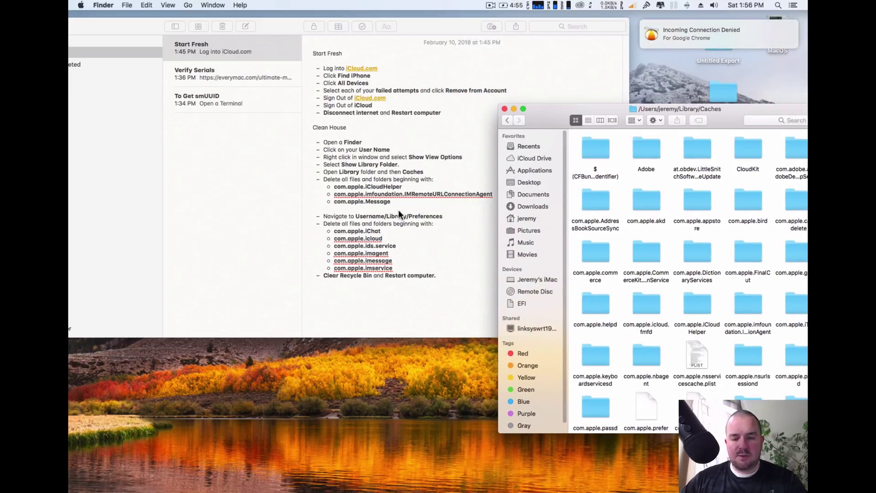
left_click(398, 206)
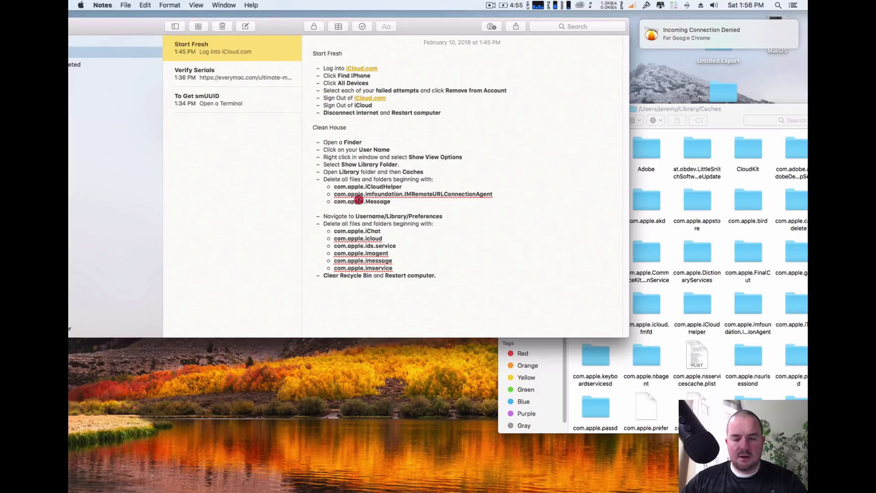
left_click_drag(391, 201, 331, 186)
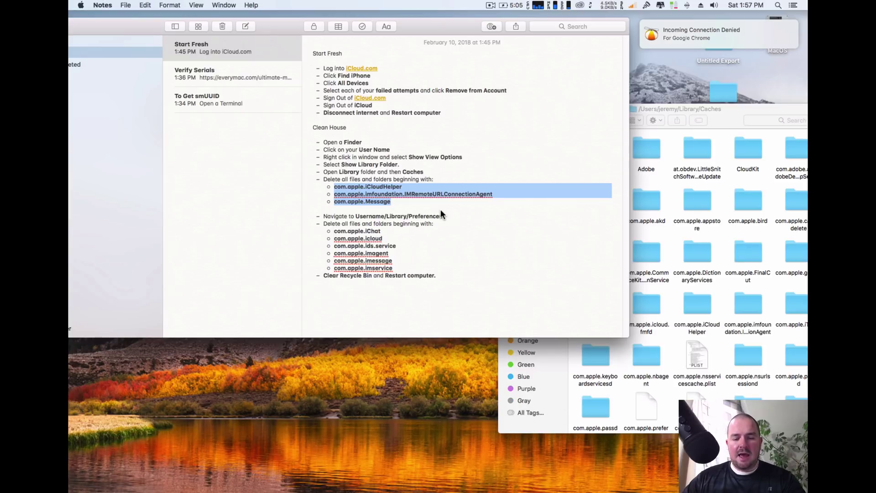
Select the Username/Library/Preferences path line in the note
left_click(469, 227)
left_click_drag(444, 217, 351, 220)
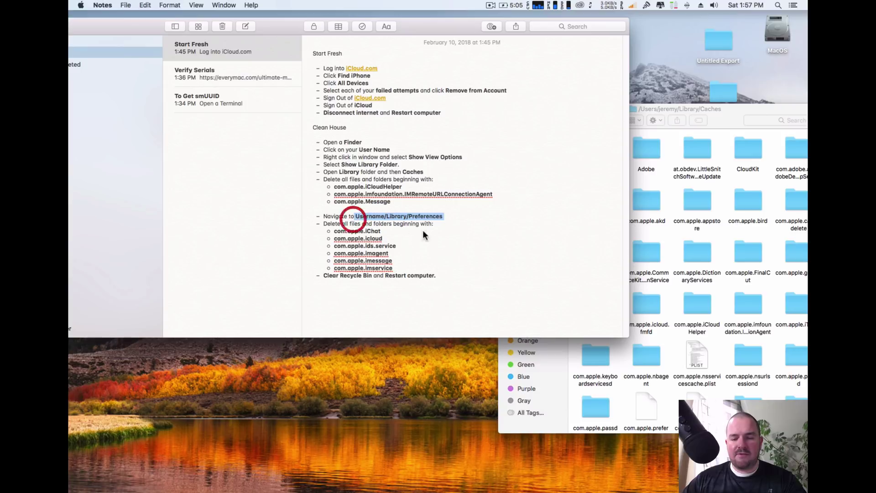
left_click(549, 256)
Navigate Finder from Caches back to Library and into its Preferences folder
left_click_drag(710, 109, 565, 59)
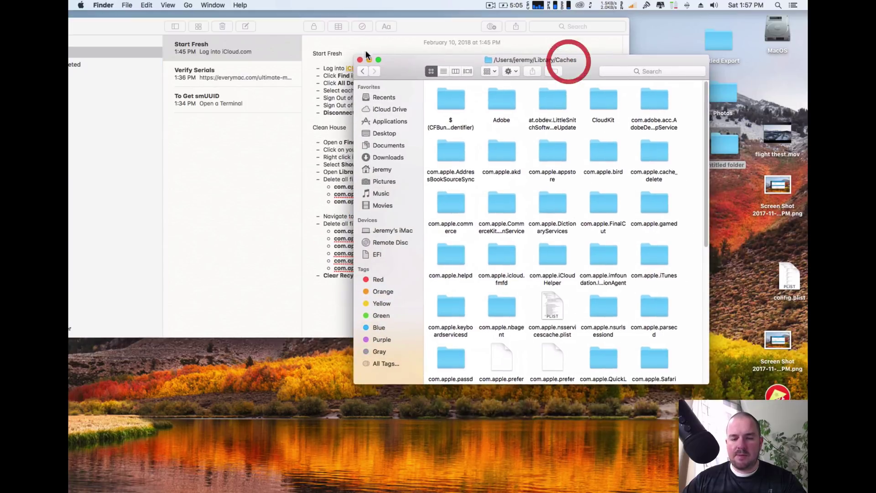
left_click(364, 72)
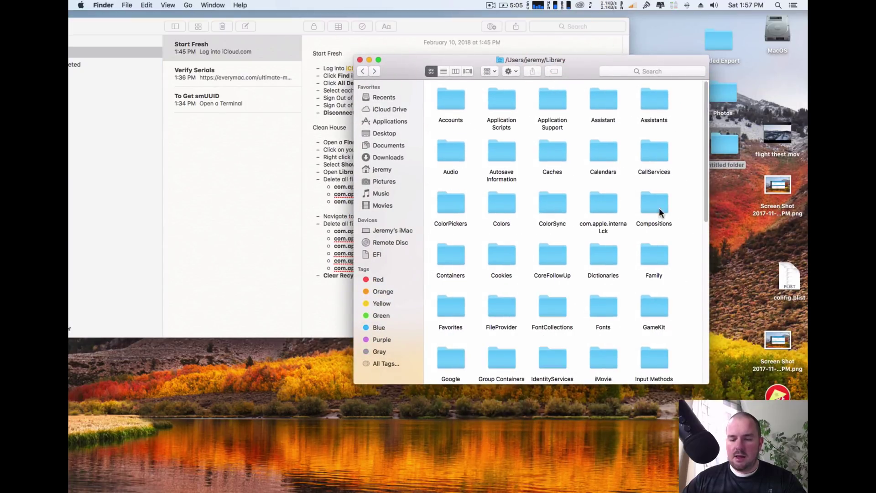
scroll(672, 280, "down", 3)
scroll(672, 282, "down", 5)
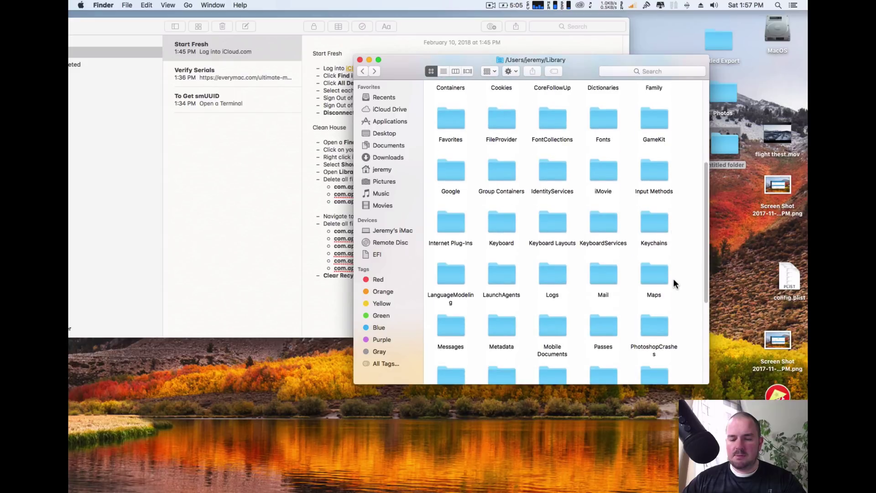
scroll(674, 280, "down", 2)
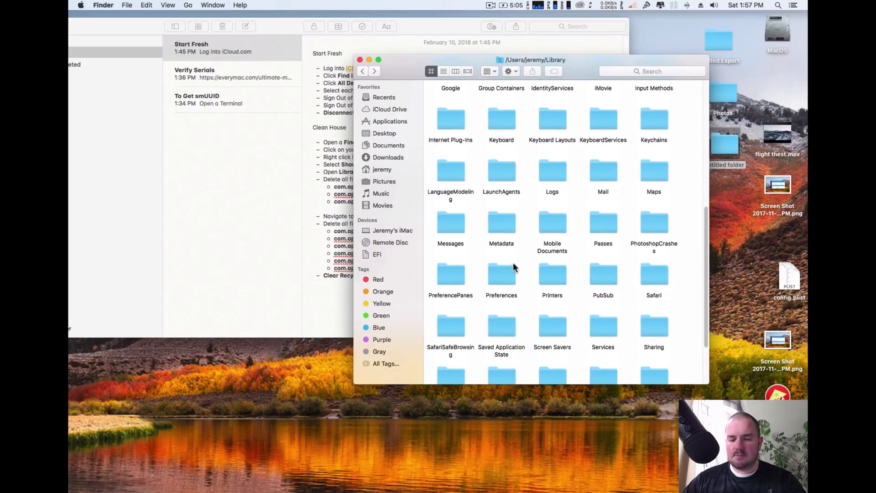
left_click(506, 276)
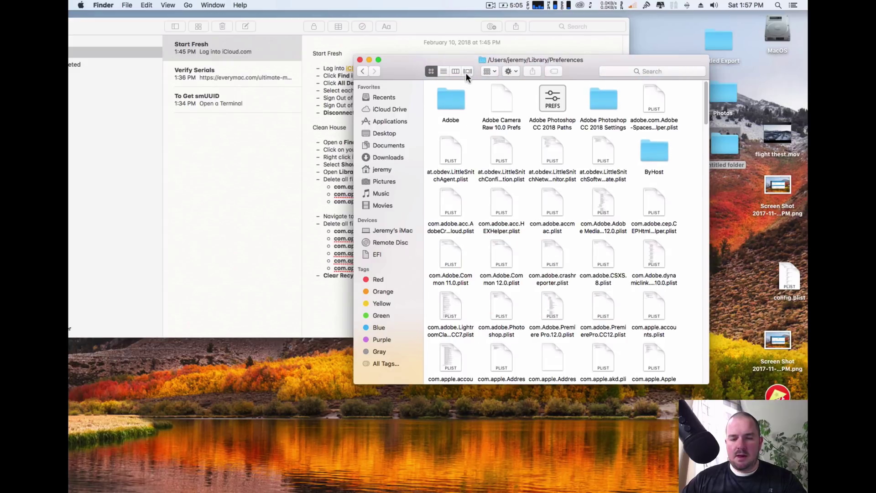
left_click_drag(444, 62, 602, 215)
Select the com.apple.iChat through com.apple.imservice lines in the note
left_click(412, 244)
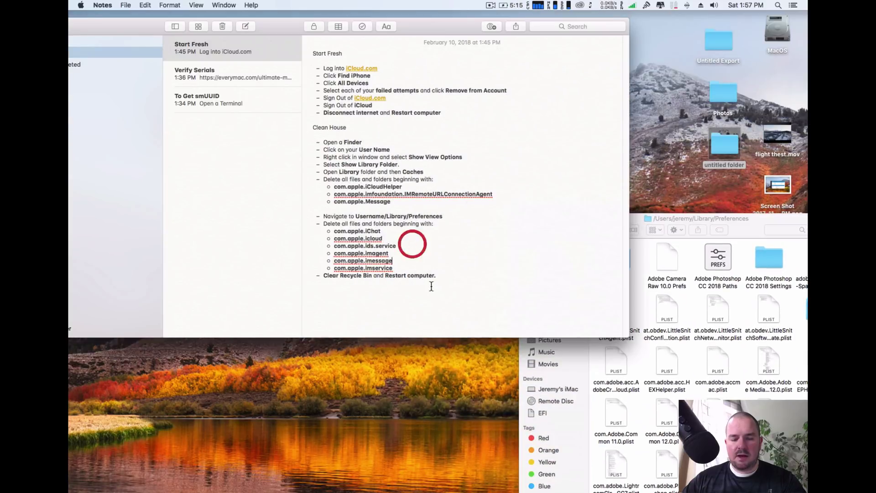
left_click_drag(406, 270, 322, 230)
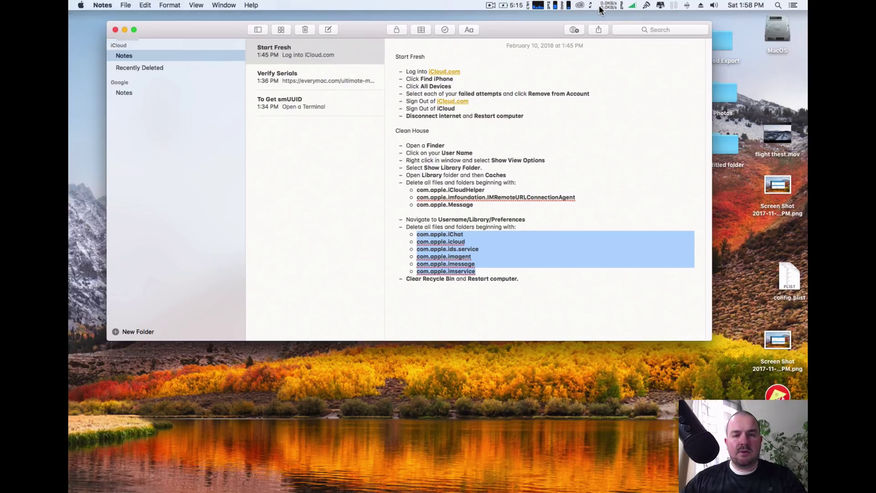
Close Notes and launch Clover Configurator through Spotlight
left_click(115, 29)
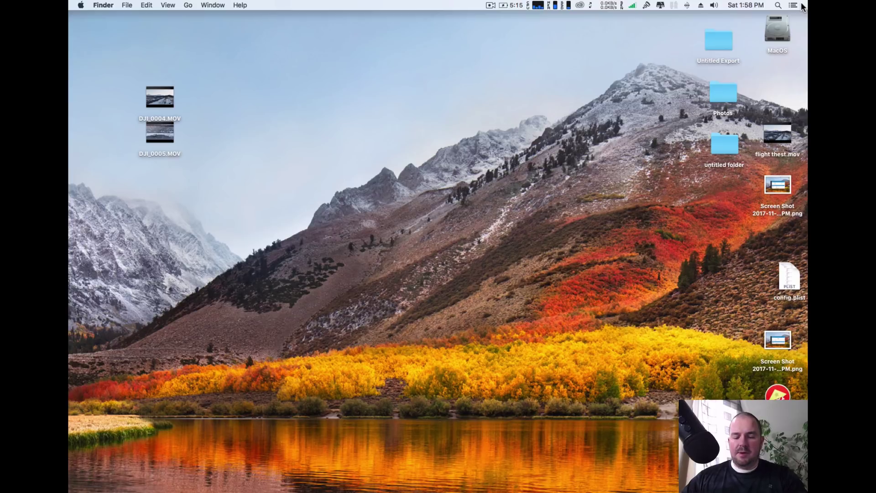
left_click(778, 6)
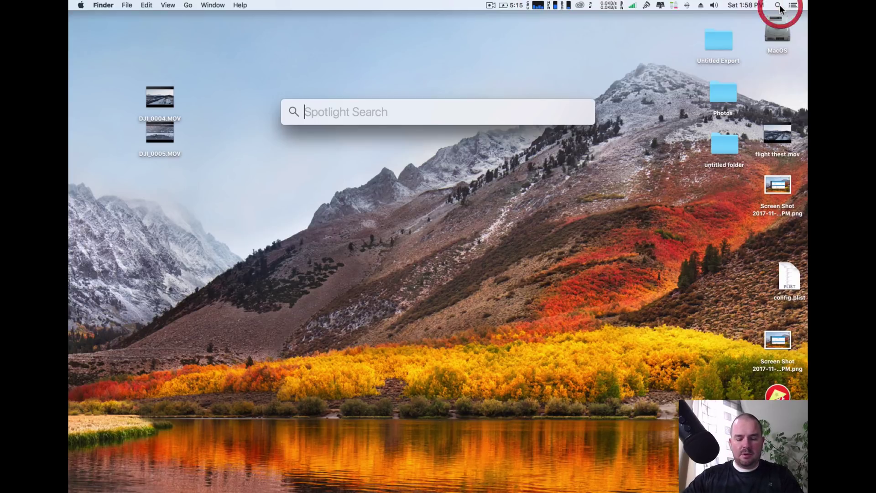
type("clover")
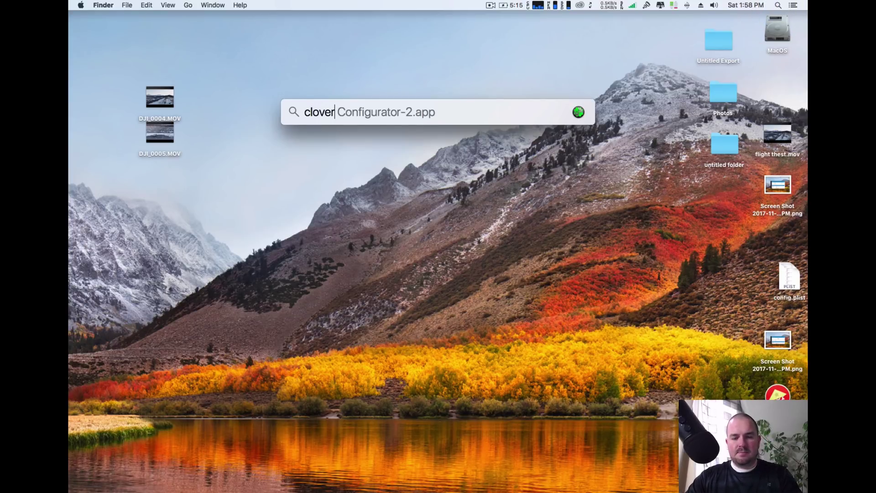
key("Return")
Mount the disk0s1 EFI partition at /Volumes/EFI and open it in Finder
left_click(221, 211)
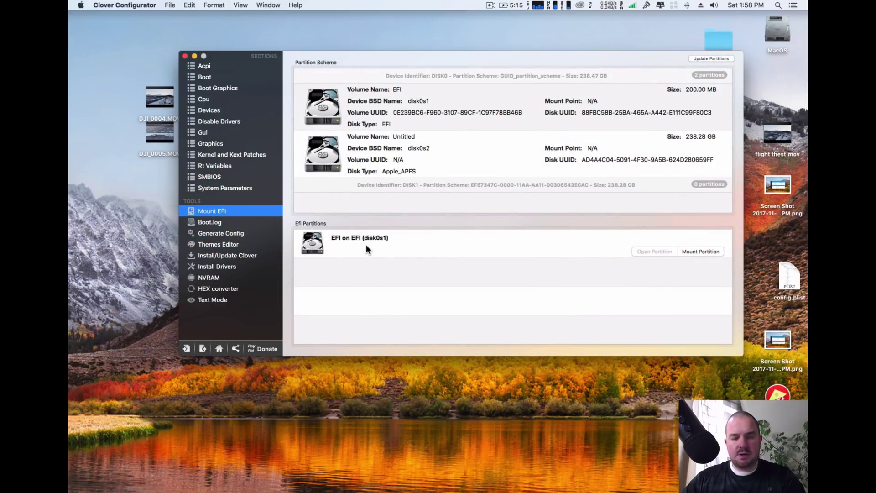
left_click(708, 250)
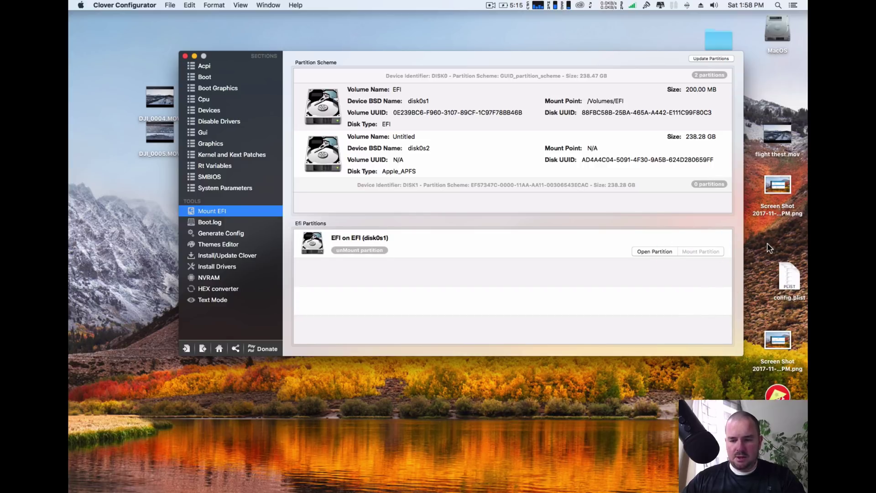
left_click_drag(623, 59, 571, 30)
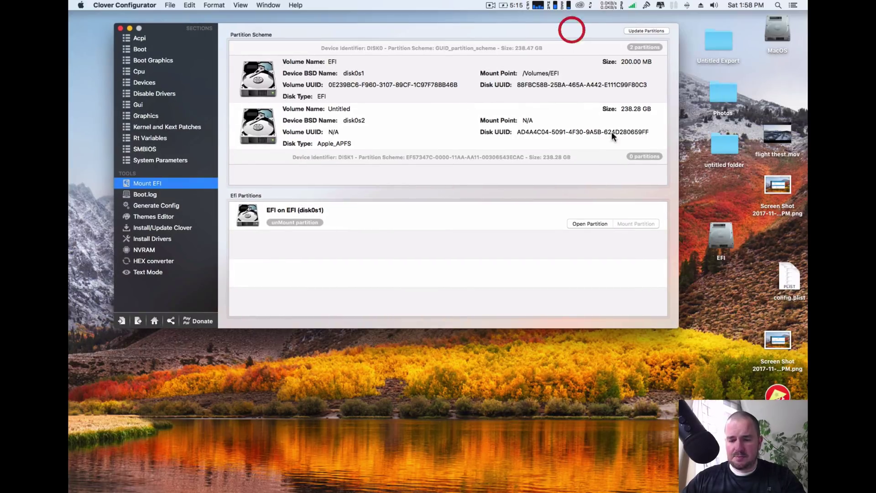
left_click(584, 223)
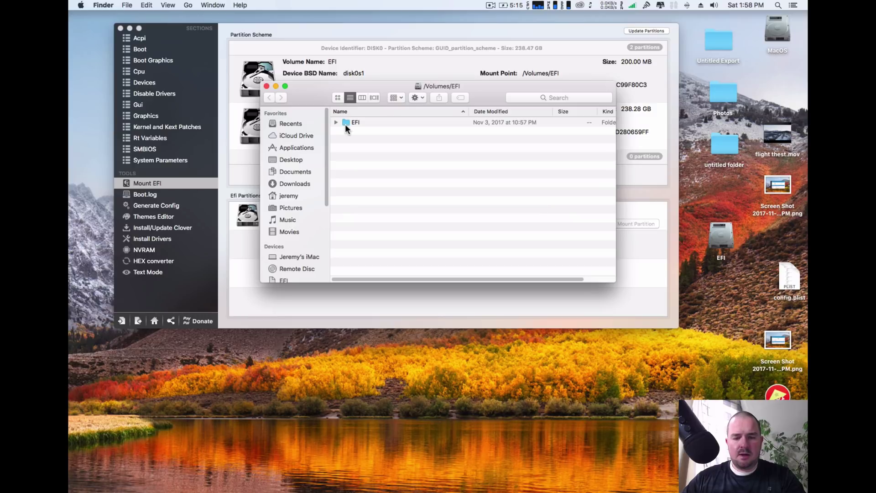
Go into EFI > CLOVER on the EFI partition and open config.plist in Clover Configurator
double_click(345, 123)
double_click(346, 140)
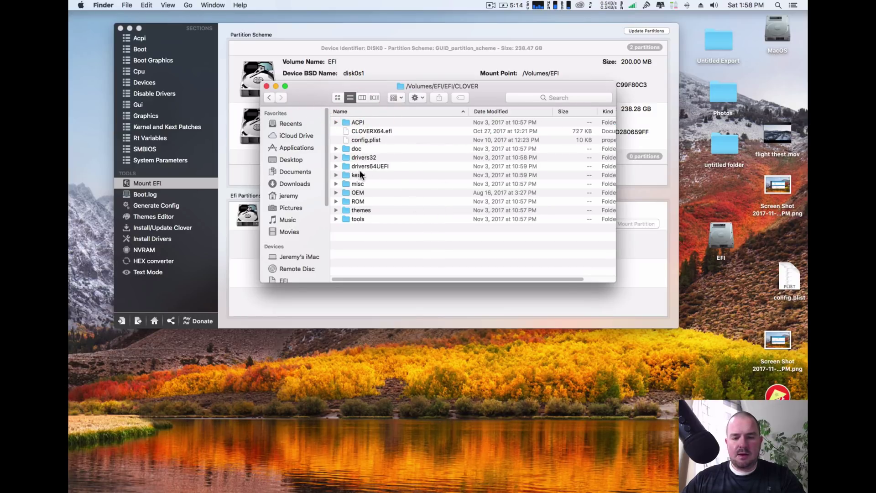
left_click(358, 141)
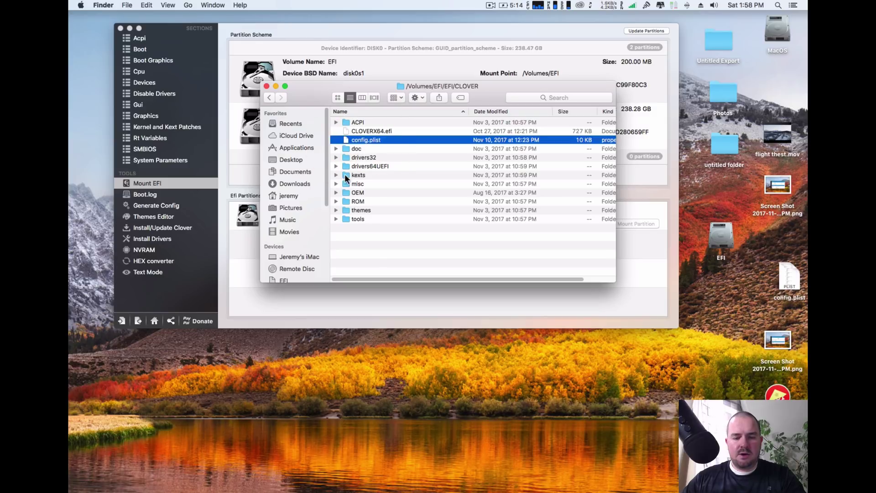
double_click(366, 140)
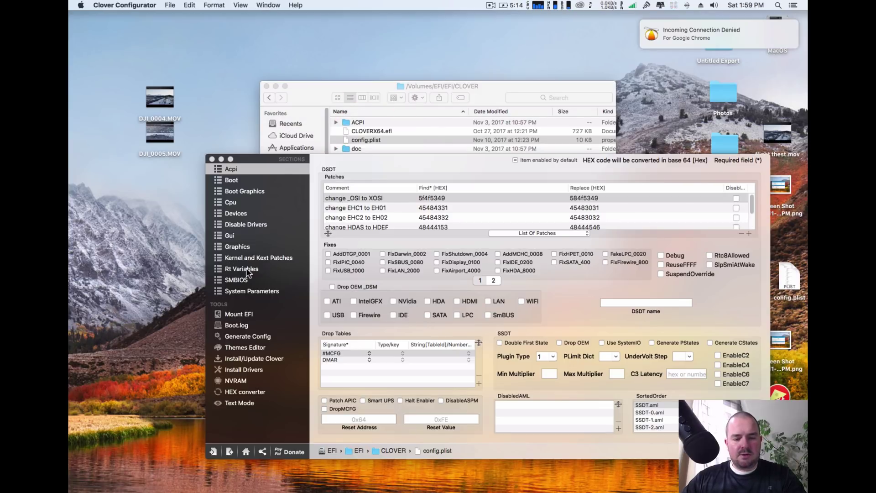
Inspect Rt Variables (BooterConfig 0x28, CsrActiveConfig 0x67, ROM UseMacAddr0), then view SMBIOS
left_click(246, 271)
left_click(631, 182)
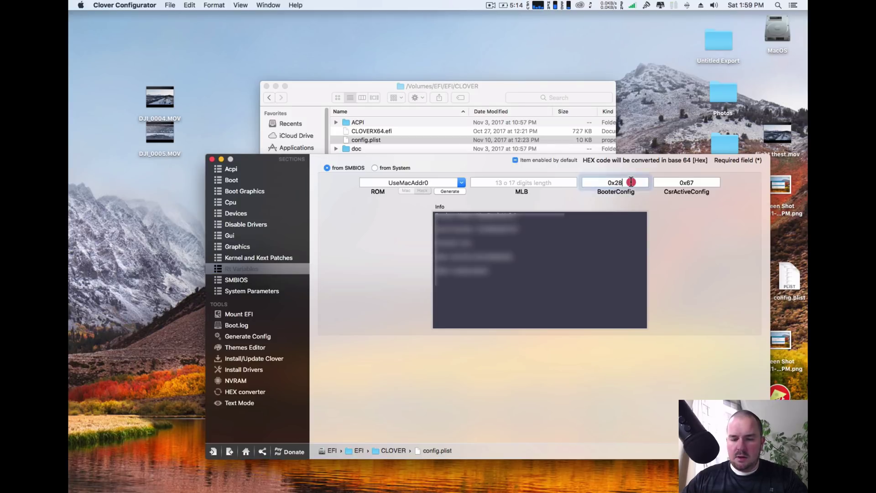
left_click_drag(631, 182, 587, 182)
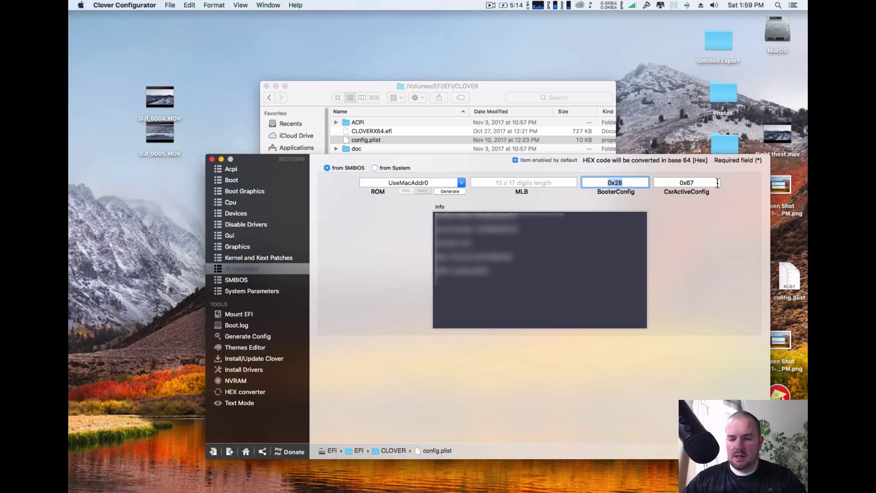
left_click_drag(717, 183, 661, 182)
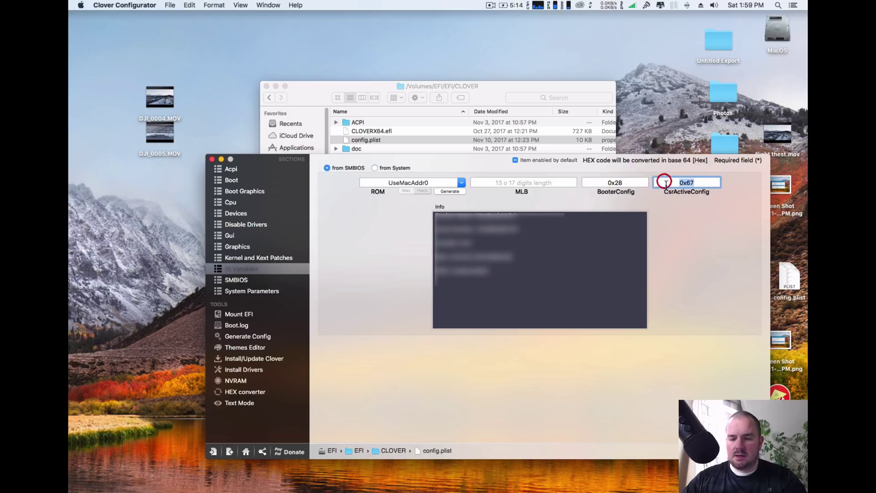
left_click(701, 183)
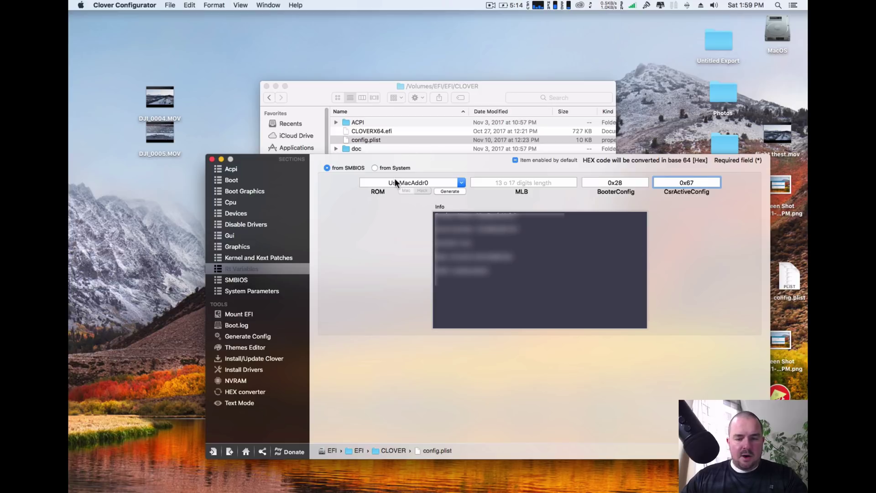
left_click(456, 183)
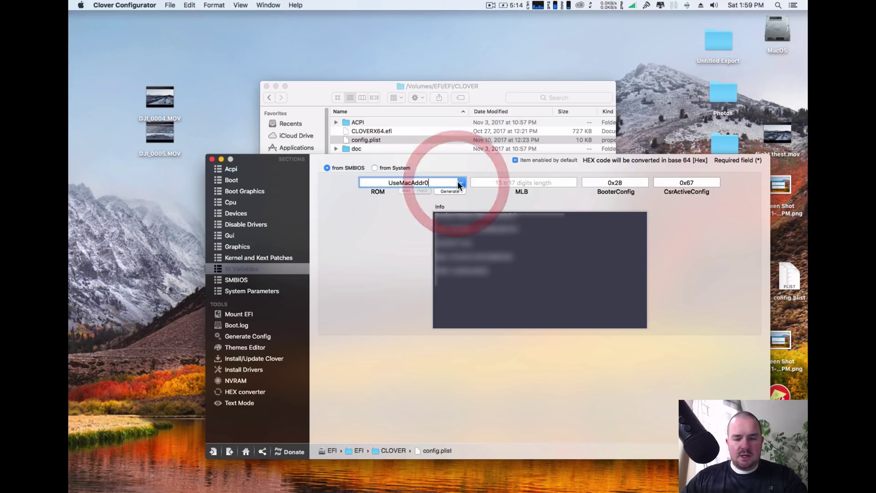
left_click(241, 279)
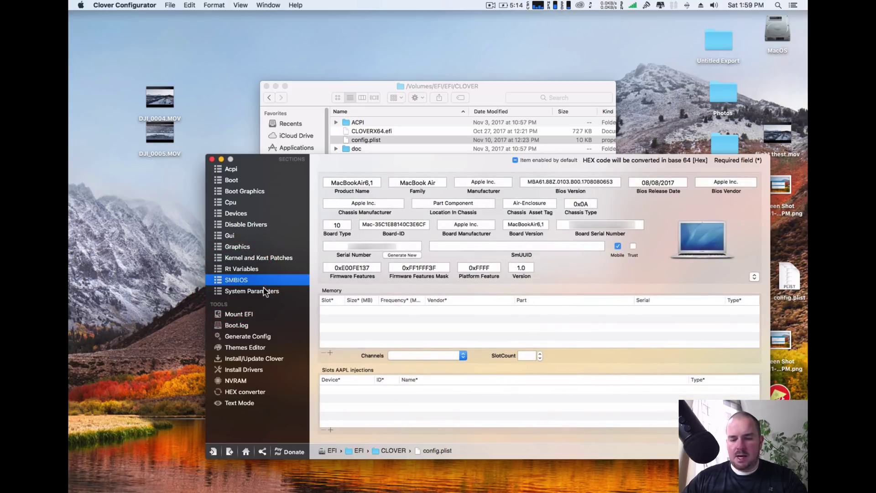
Keep MacBookAir6,1 as the SMBIOS model and save config.plist
left_click(755, 278)
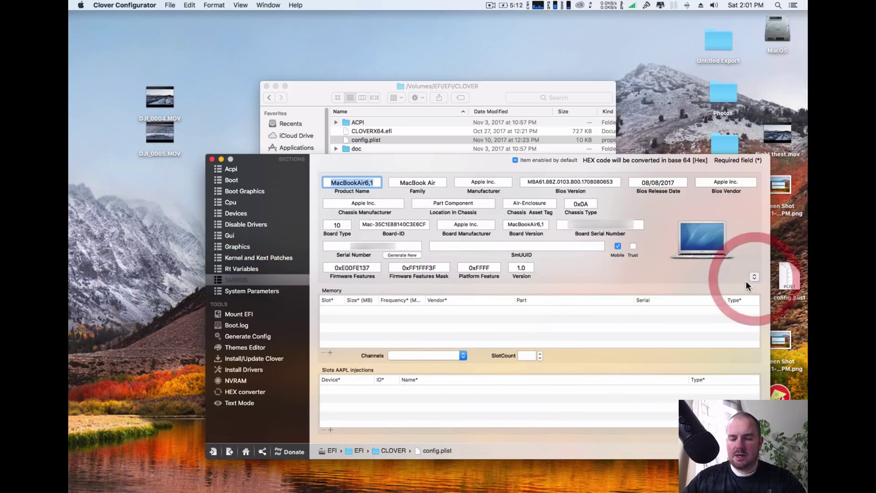
left_click(753, 278)
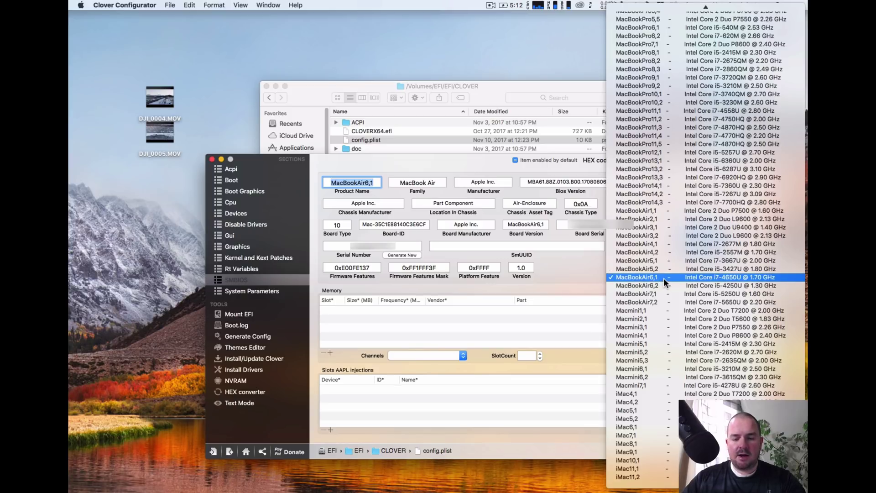
left_click(664, 278)
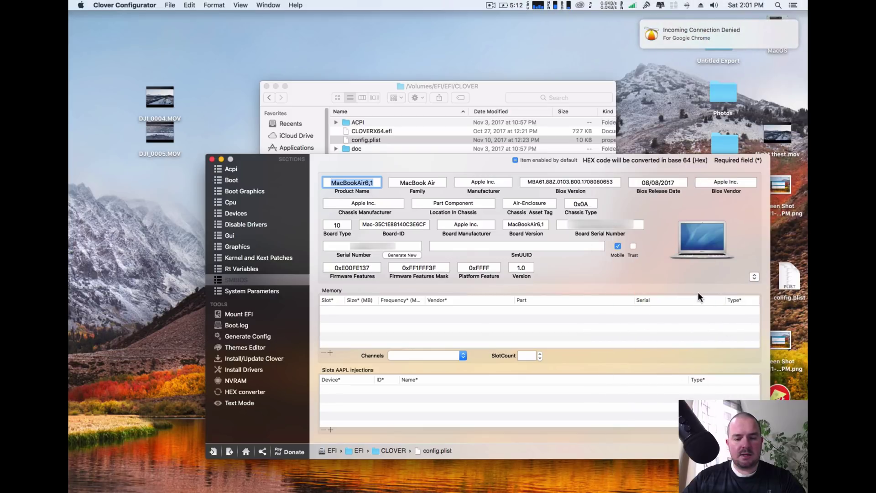
key("super+s")
left_click(401, 254)
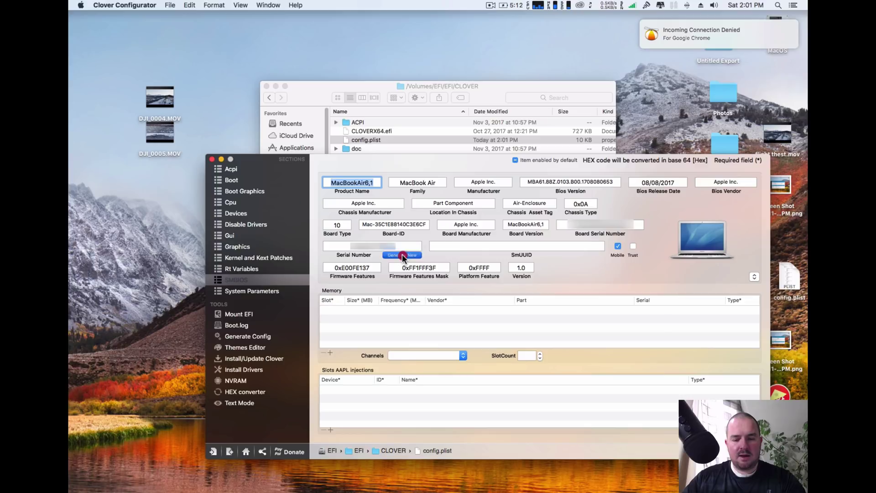
left_click(401, 255)
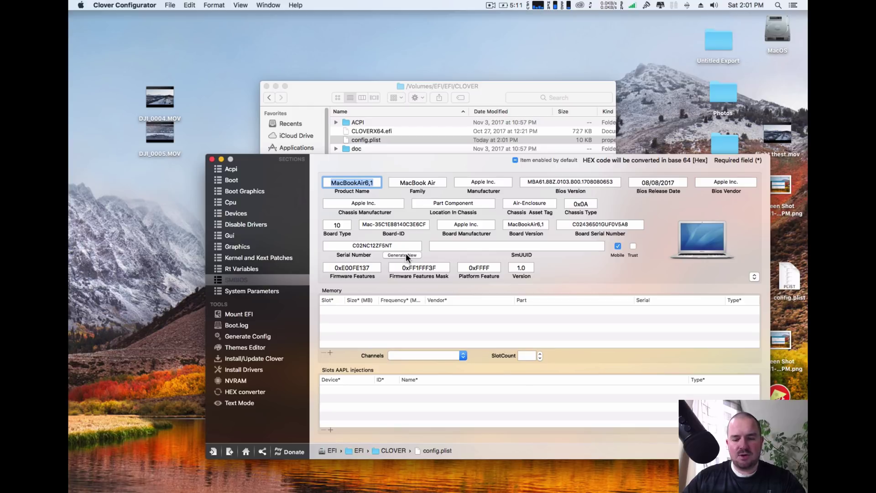
left_click(404, 254)
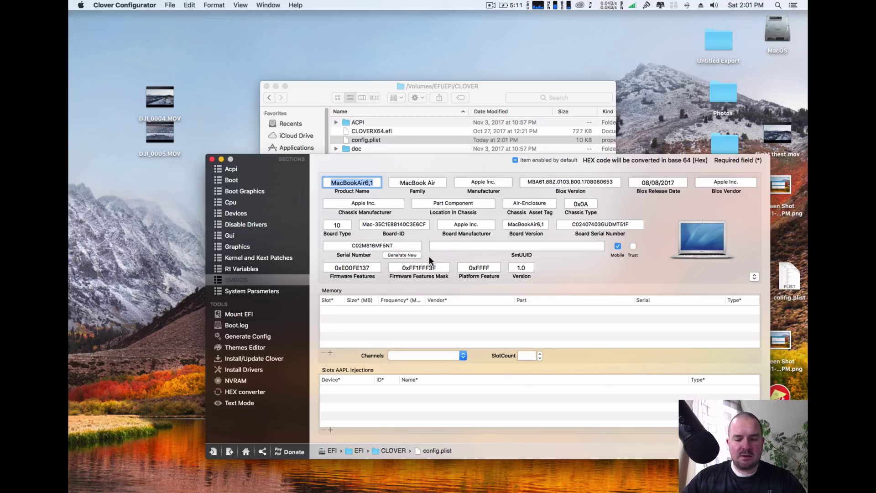
left_click_drag(403, 246, 314, 249)
right_click(386, 245)
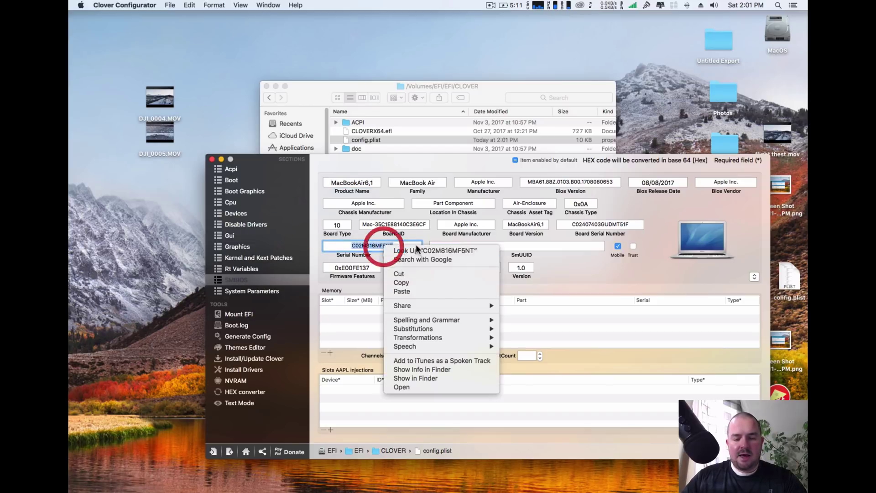
left_click(424, 282)
key("super+Tab")
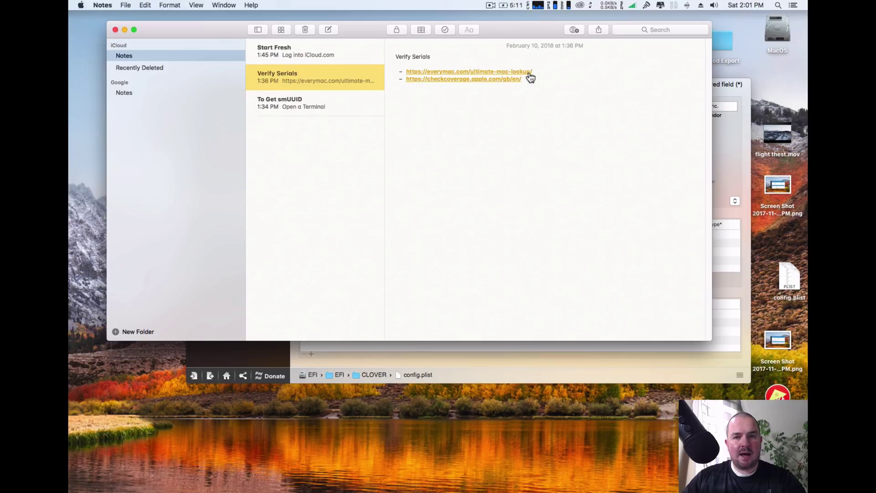
left_click(529, 72)
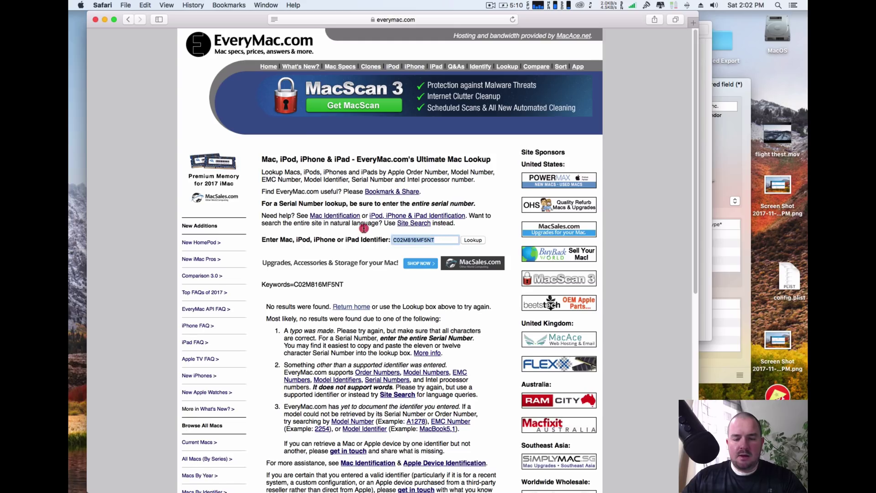
right_click(410, 238)
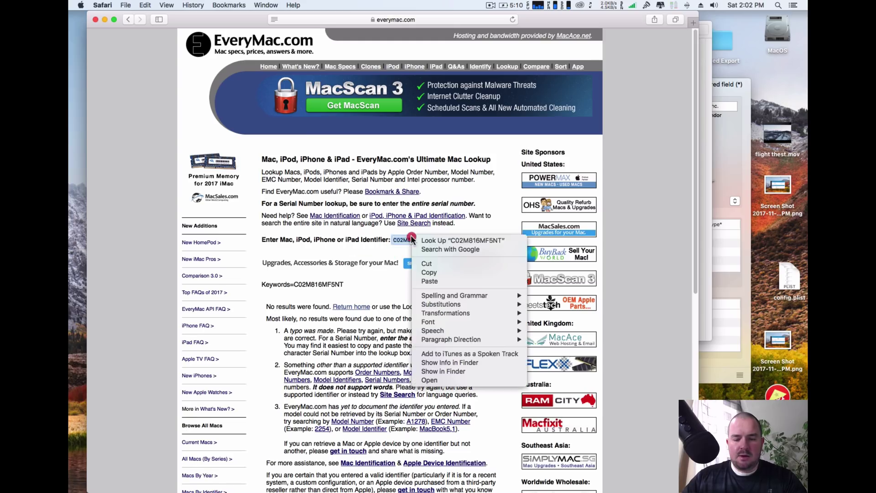
left_click(455, 283)
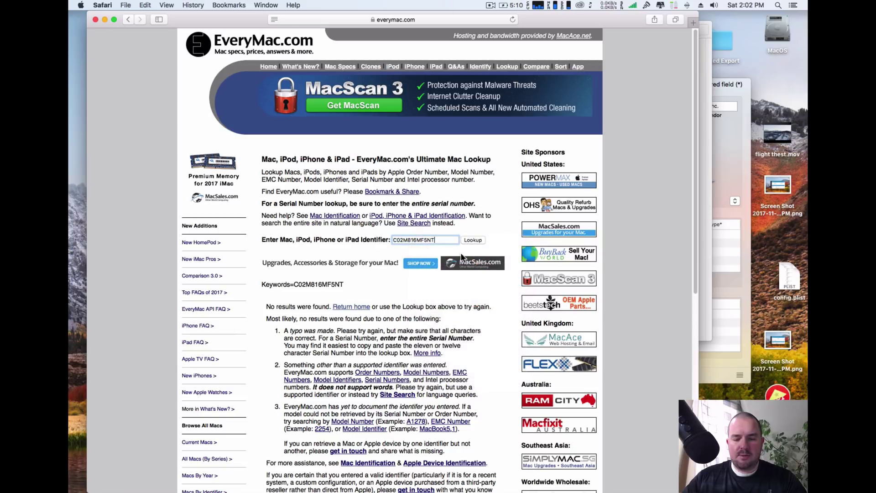
left_click(475, 240)
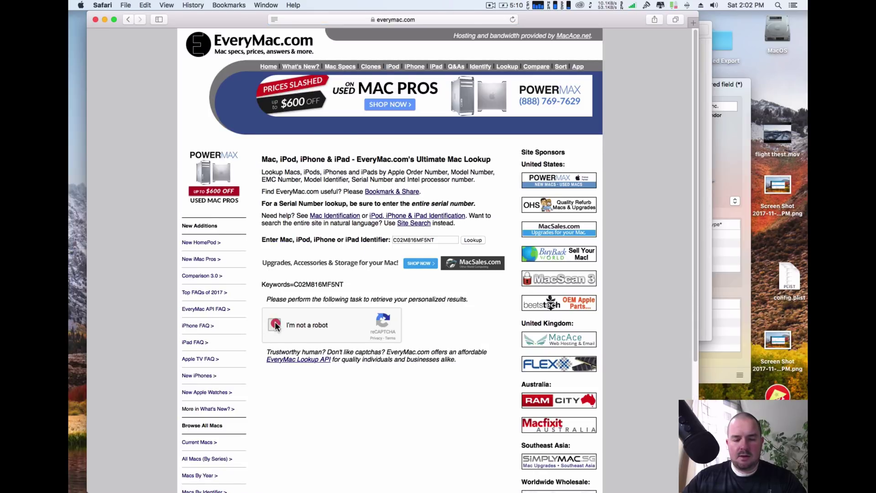
left_click(275, 323)
scroll(508, 336, "down", 5)
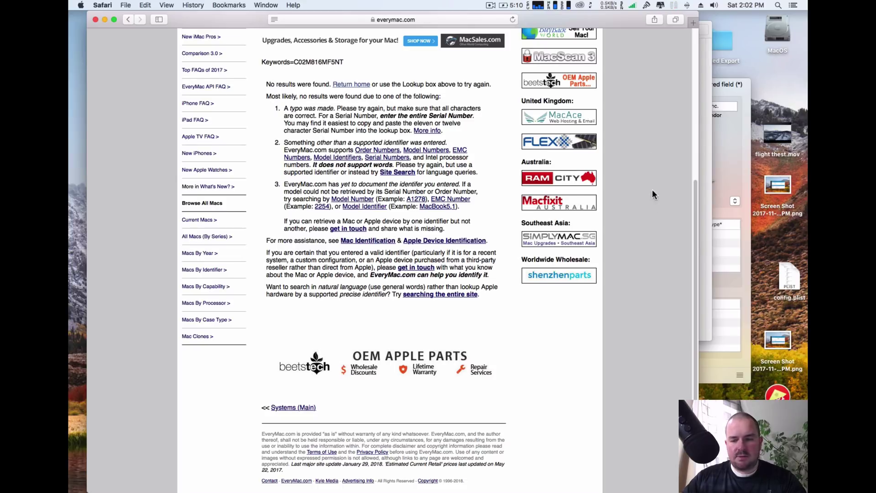
left_click(717, 171)
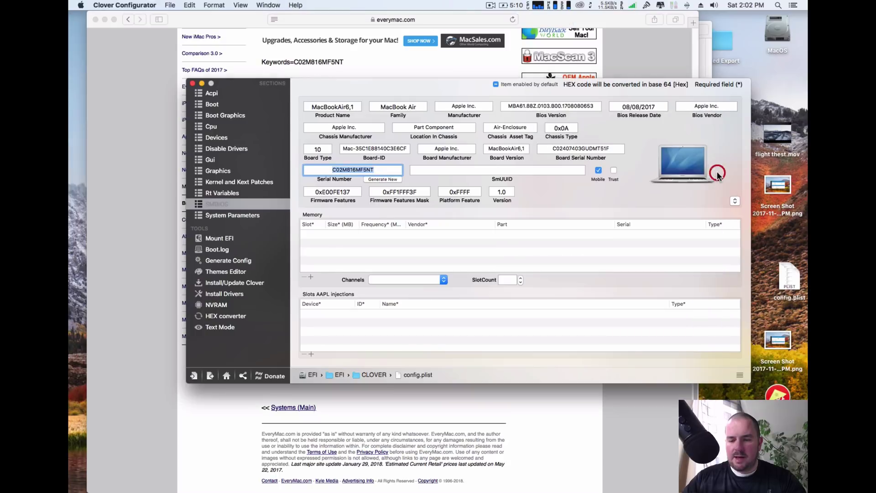
left_click(390, 180)
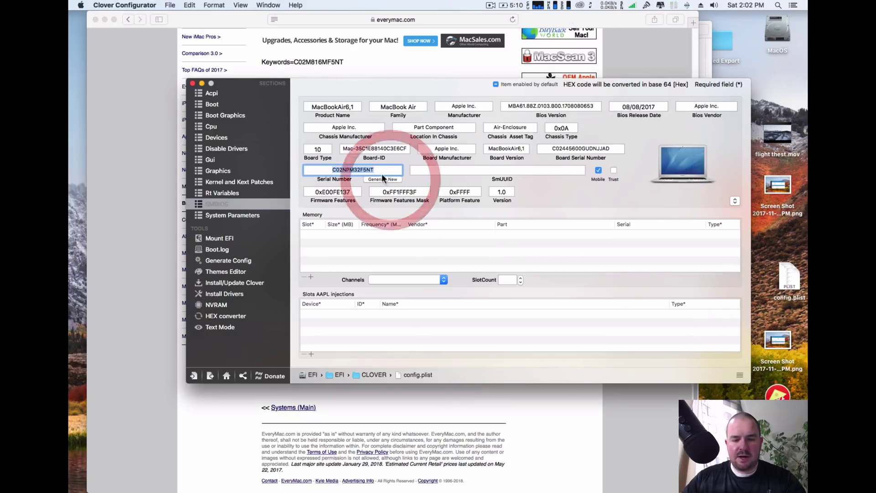
right_click(364, 170)
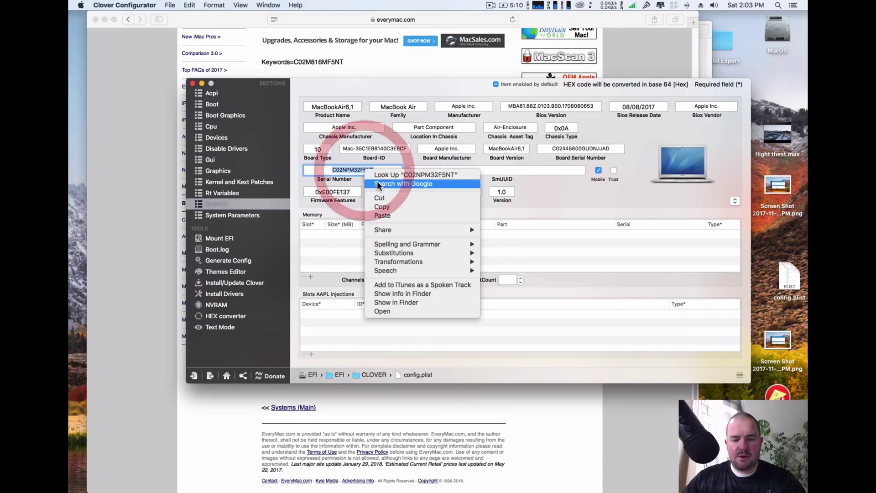
left_click(388, 205)
left_click(135, 171)
scroll(430, 184, "up", 5)
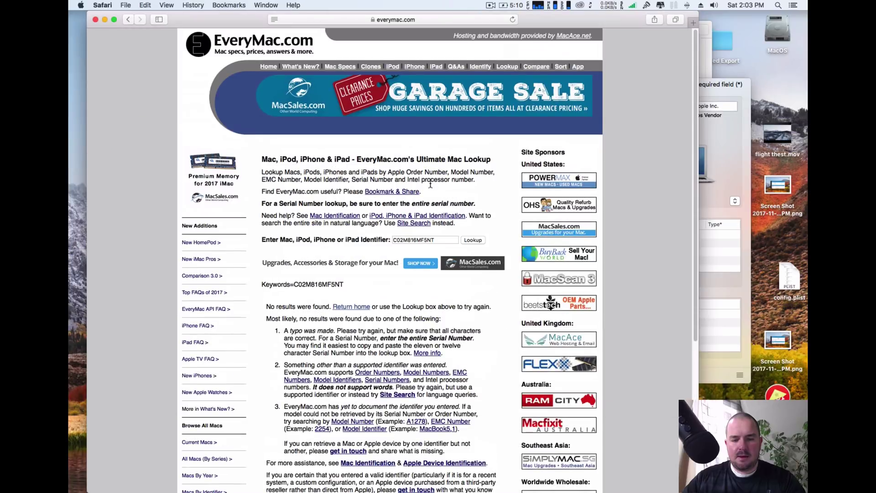
double_click(451, 241)
right_click(413, 239)
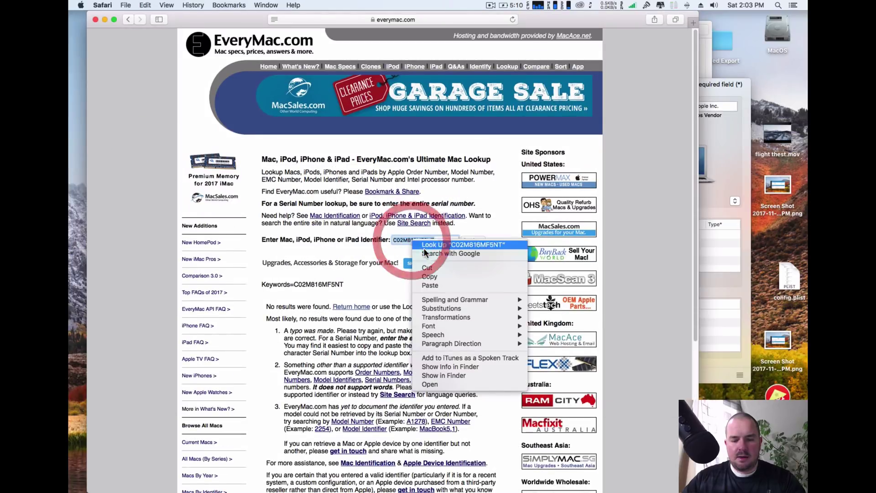
left_click(442, 285)
left_click(472, 240)
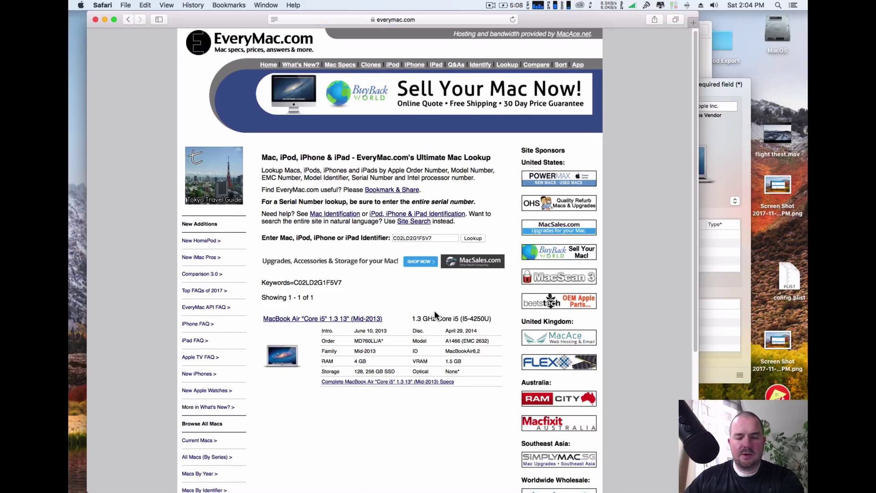
scroll(450, 280, "down", 1)
scroll(450, 285, "down", 7)
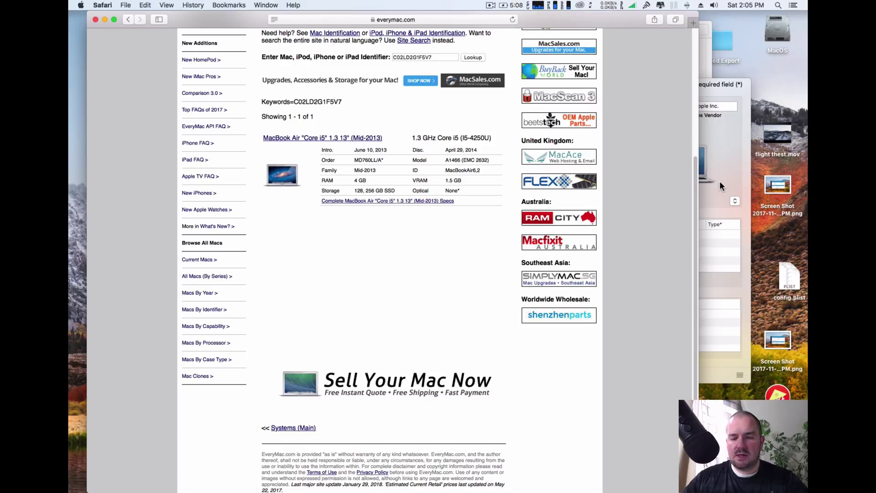
scroll(470, 204, "up", 3)
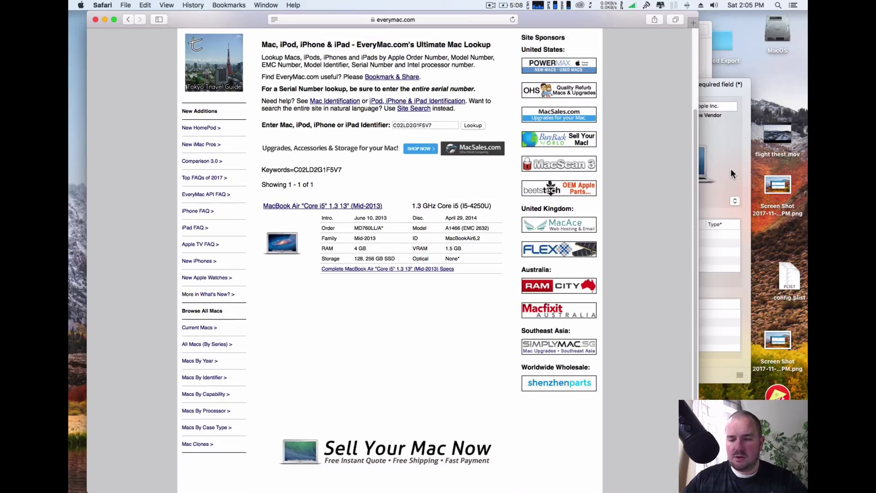
left_click(96, 19)
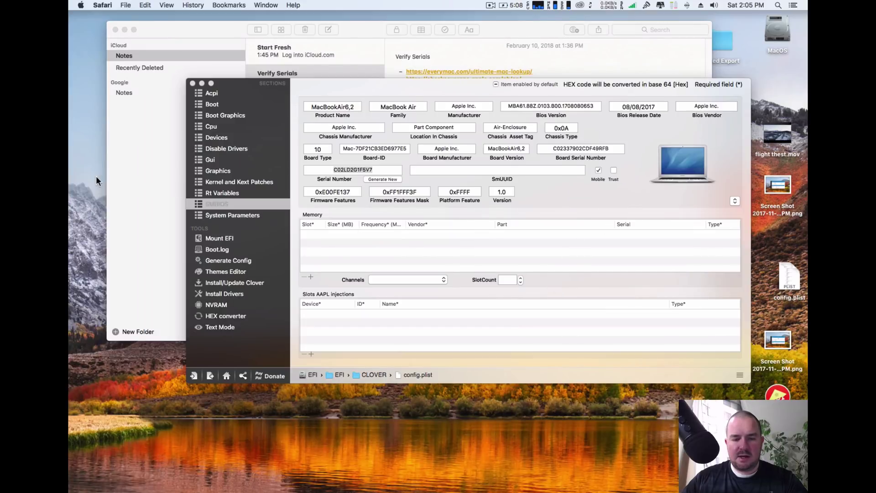
left_click(274, 81)
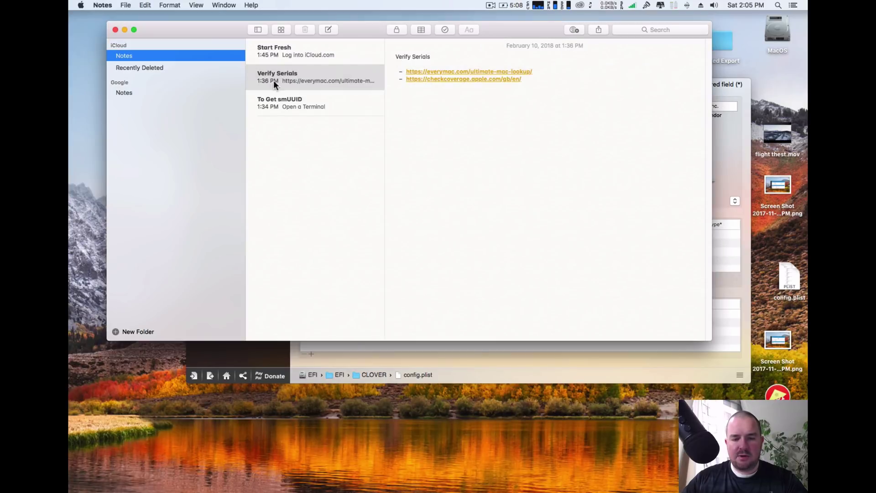
left_click(481, 80)
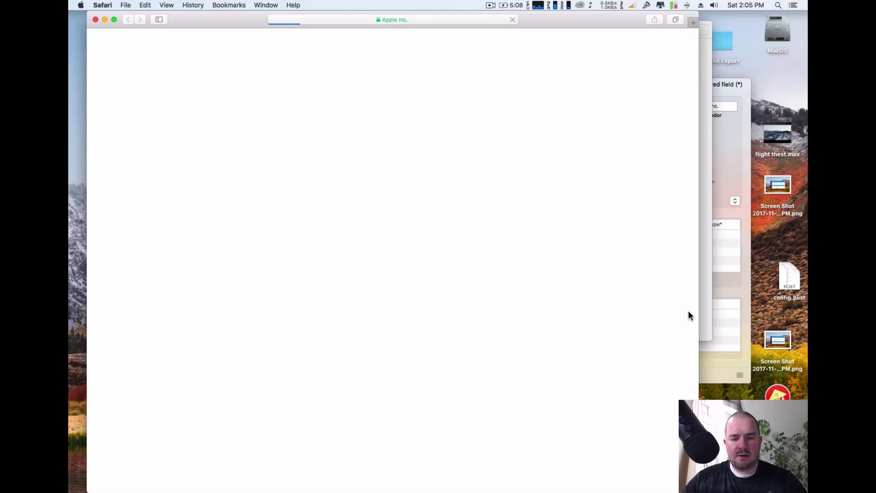
right_click(425, 255)
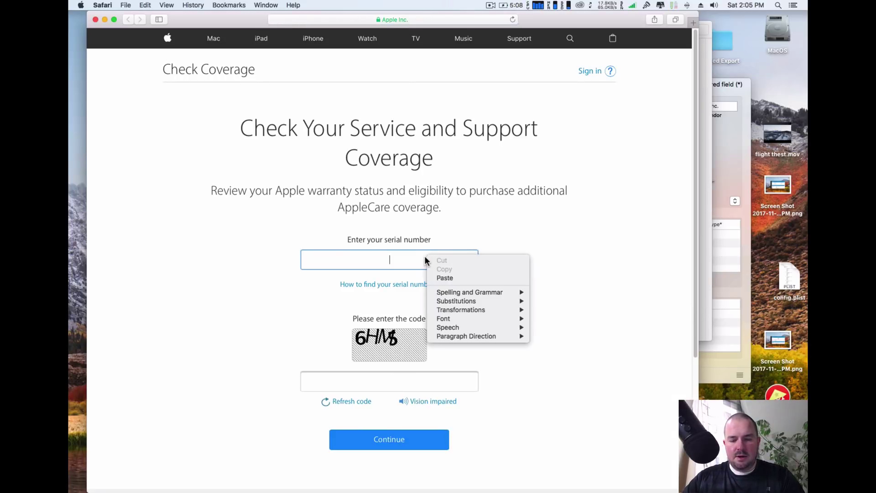
left_click(460, 279)
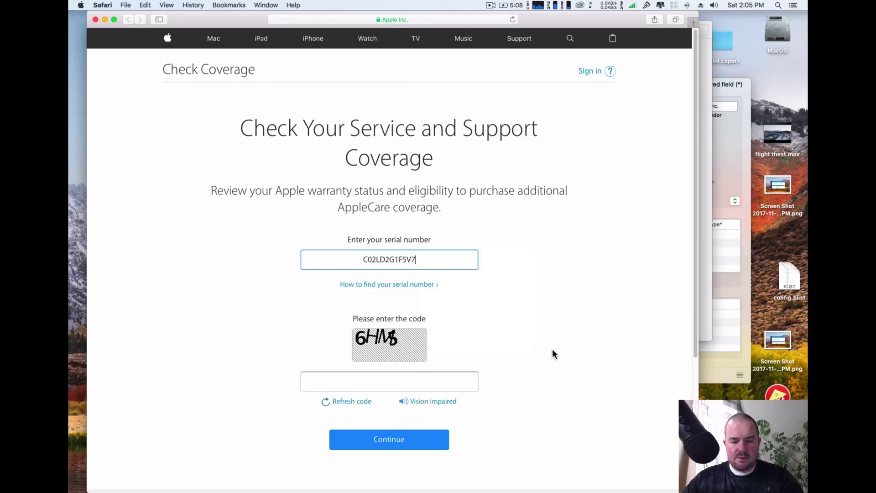
left_click(410, 382)
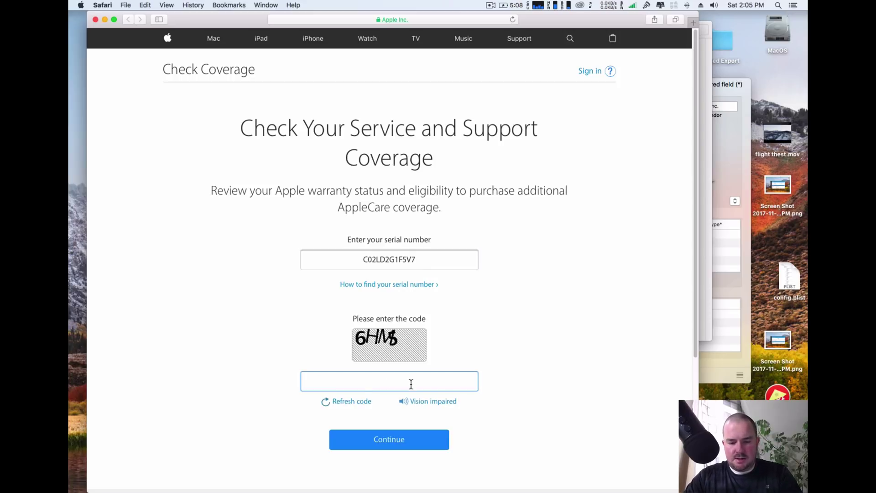
type("6H")
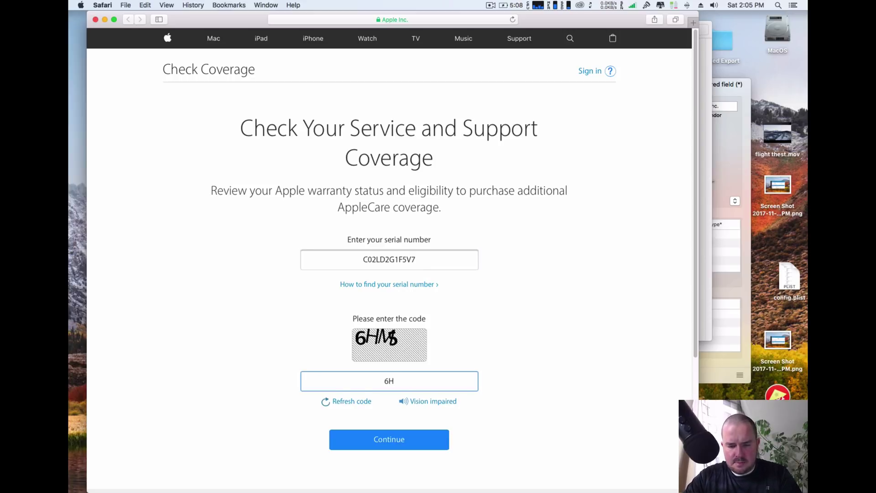
type("M5")
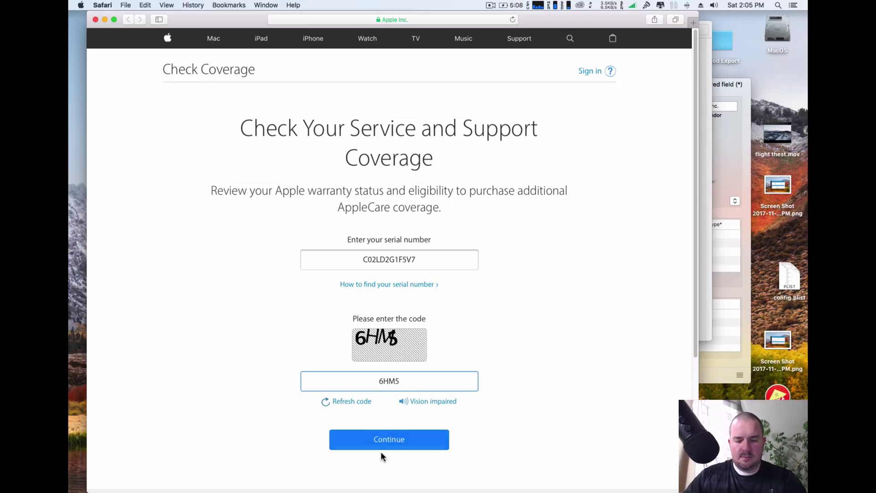
left_click(387, 448)
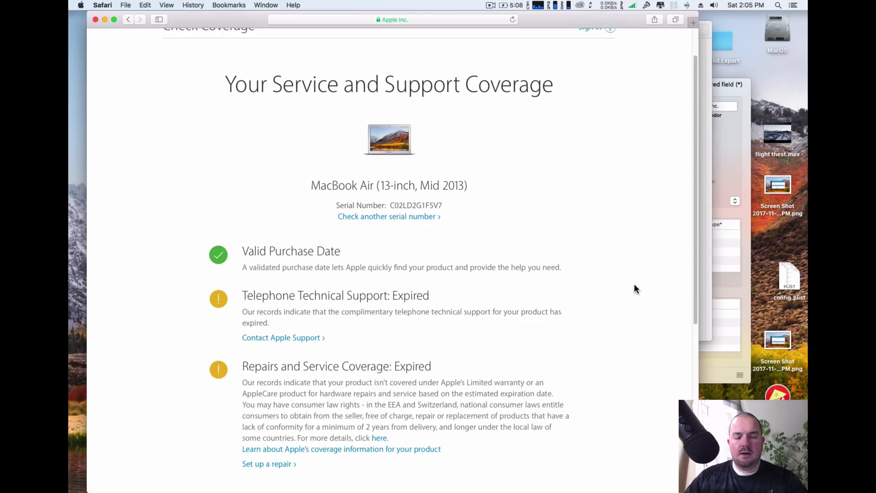
scroll(648, 285, "up", 2)
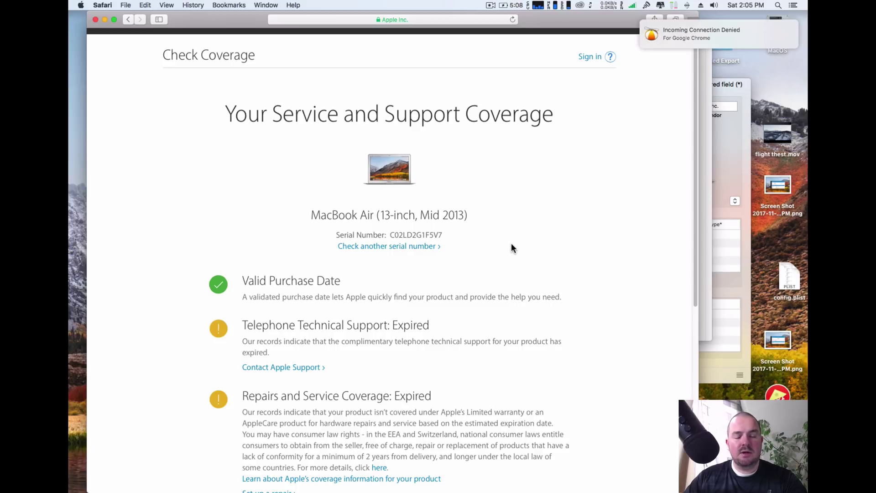
left_click(704, 184)
left_click(728, 157)
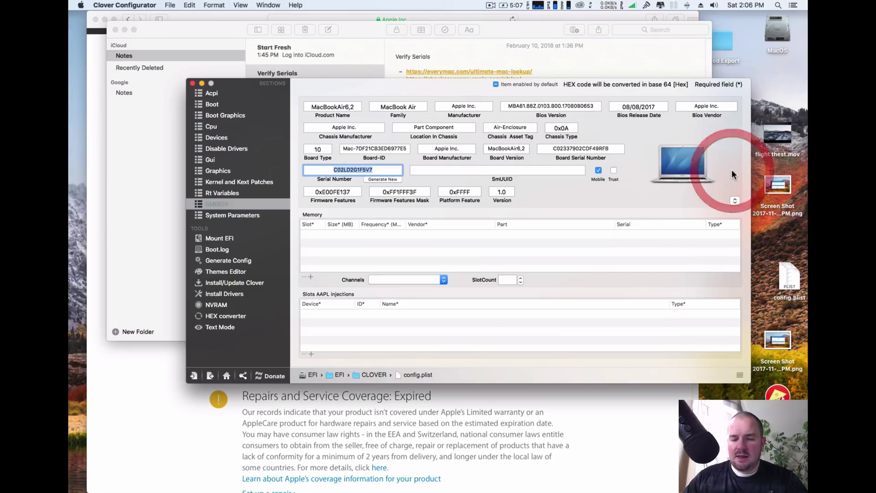
left_click(388, 179)
left_click(387, 179)
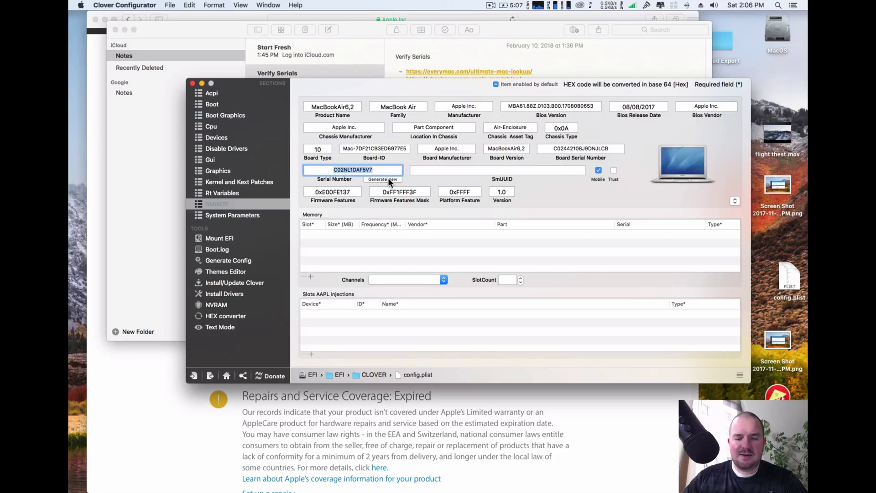
right_click(363, 170)
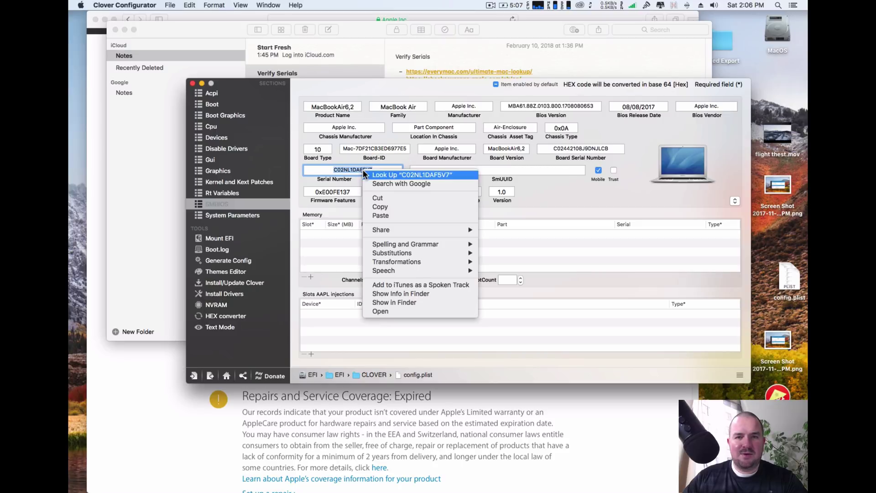
left_click(391, 208)
left_click(130, 190)
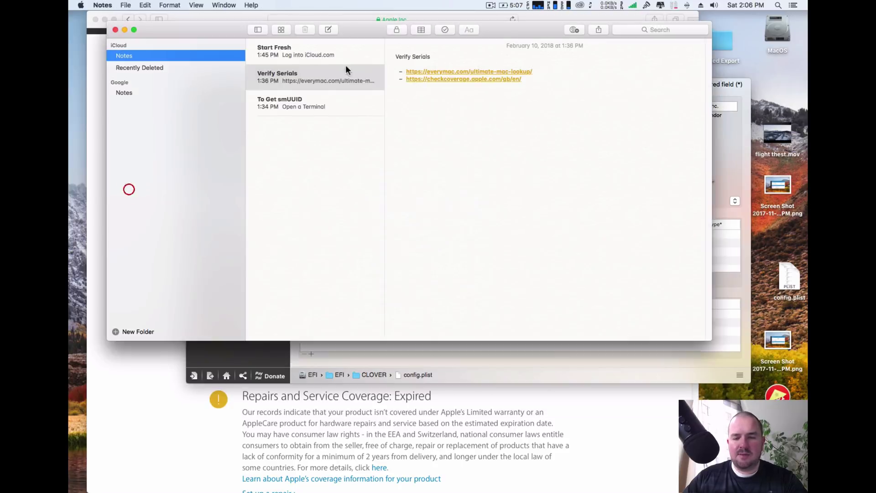
left_click(186, 409)
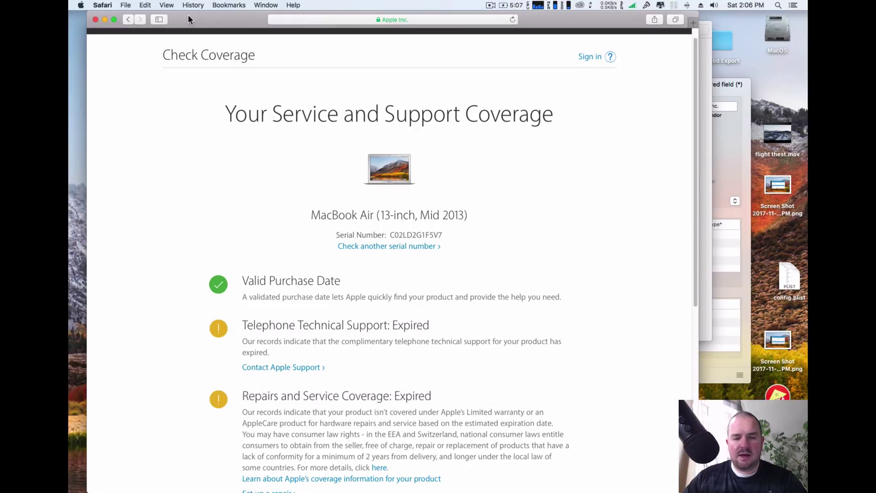
left_click(95, 20)
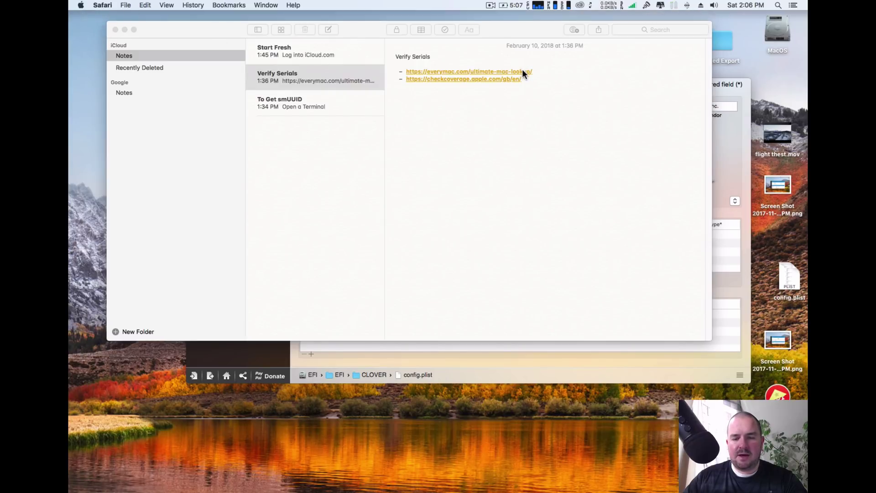
left_click(522, 71)
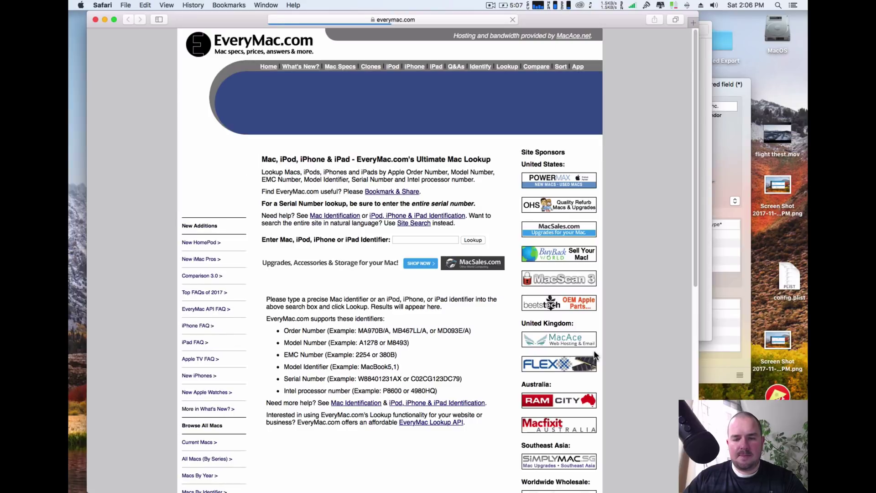
right_click(436, 241)
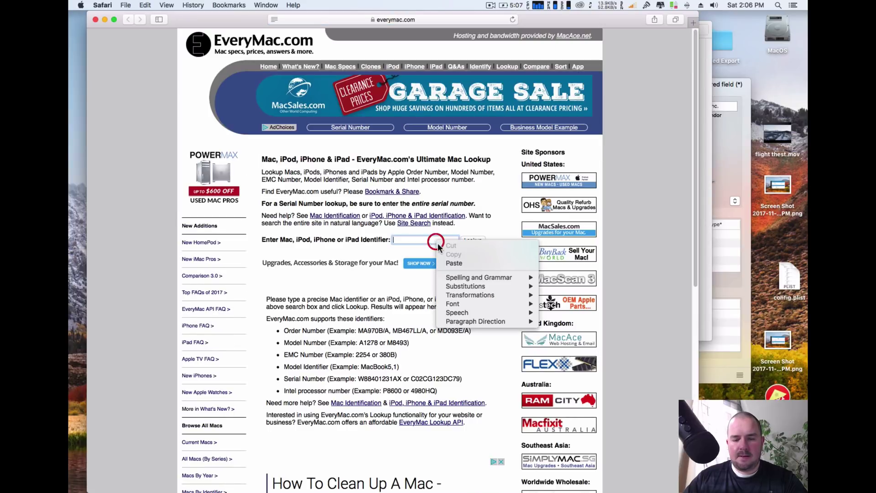
left_click(454, 263)
left_click(477, 240)
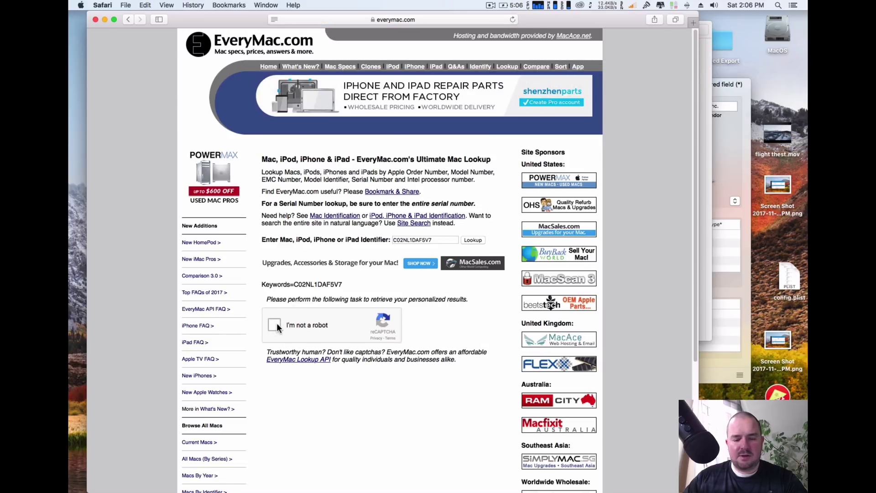
left_click(277, 323)
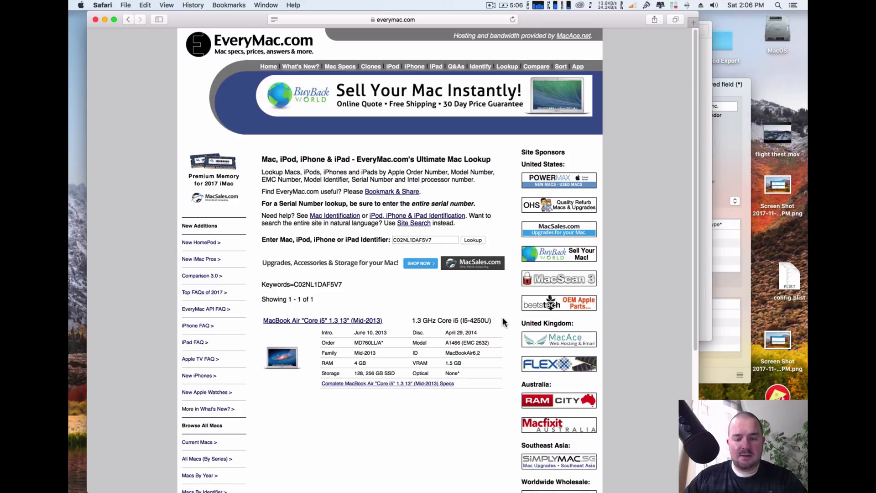
scroll(499, 347, "down", 5)
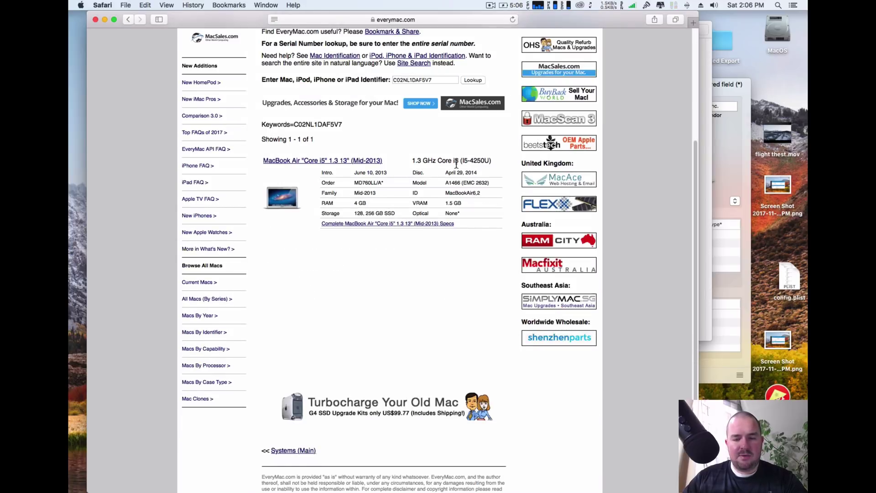
left_click(95, 20)
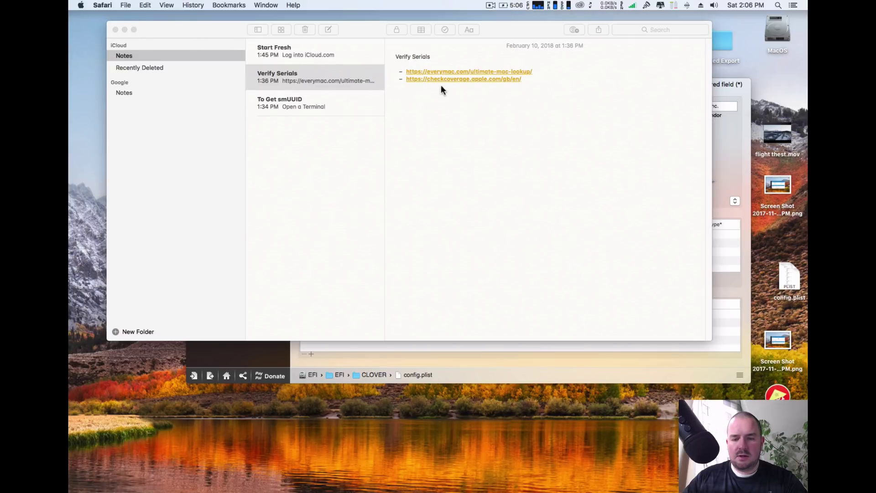
left_click(465, 78)
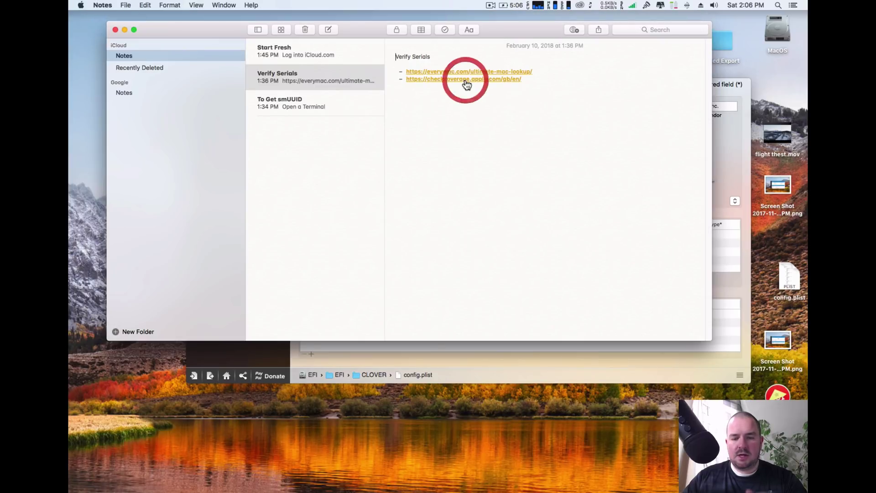
left_click(465, 79)
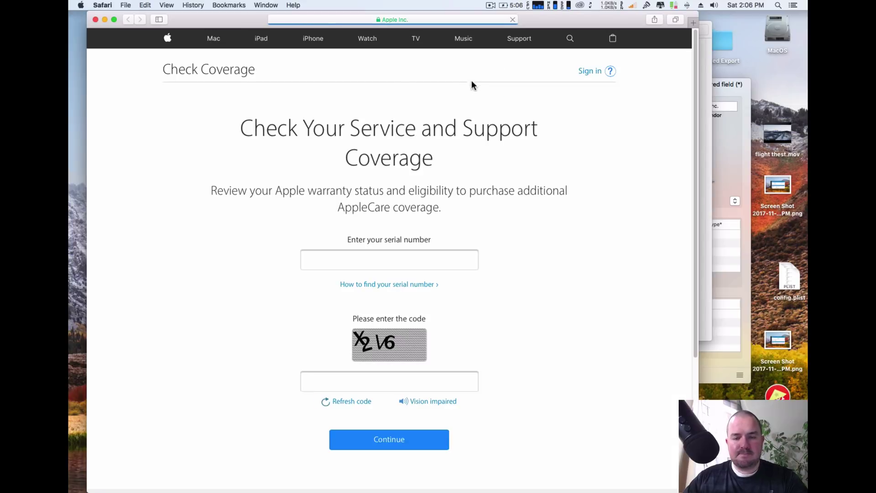
right_click(423, 261)
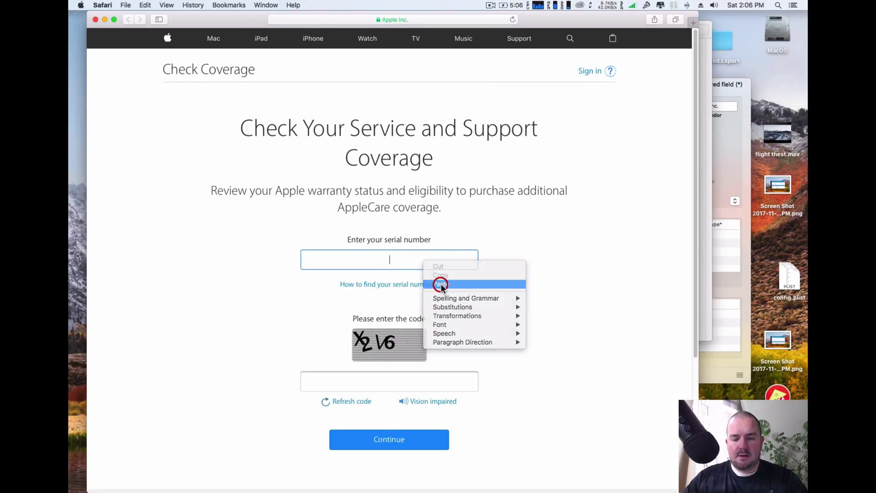
left_click(440, 284)
left_click(459, 377)
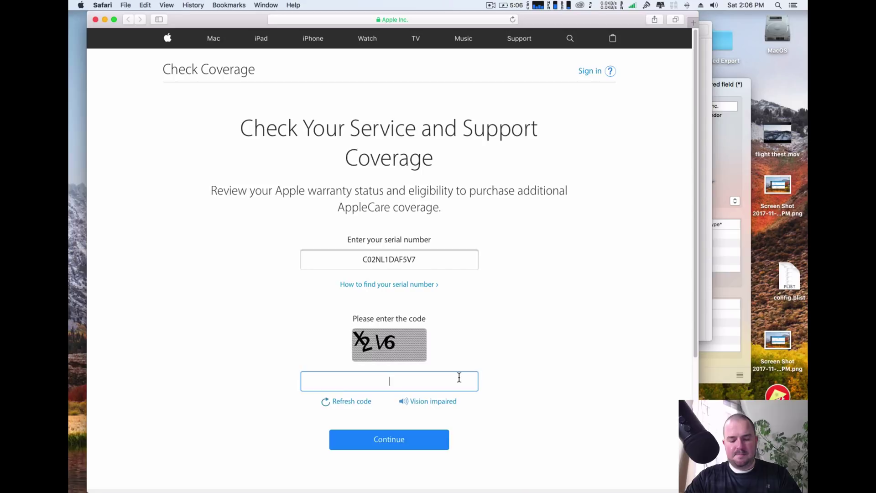
type("X2V")
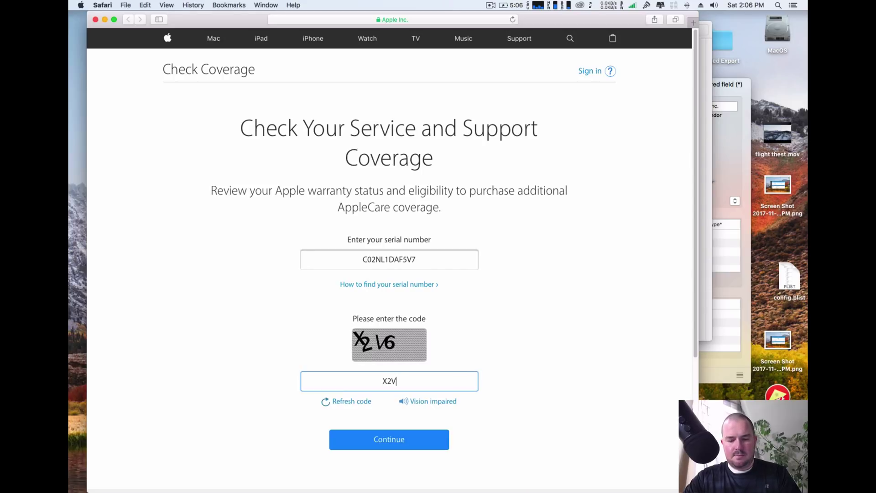
type("6")
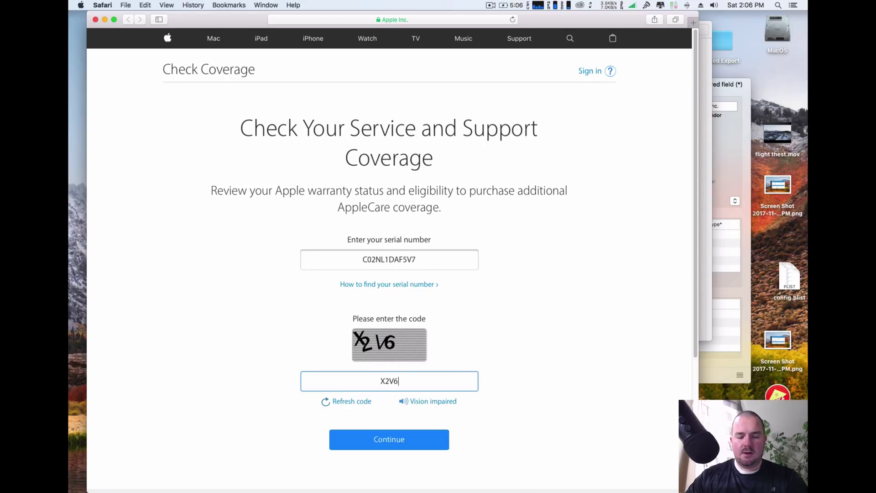
left_click(443, 435)
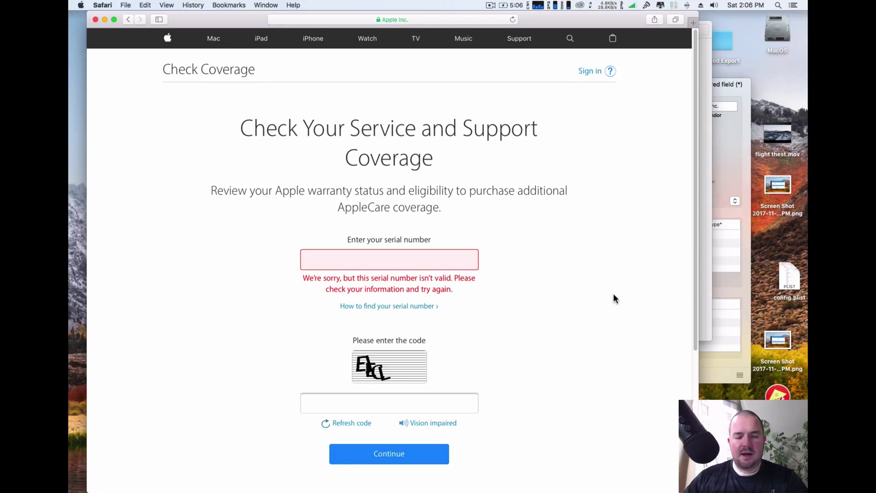
scroll(607, 292, "down", 1)
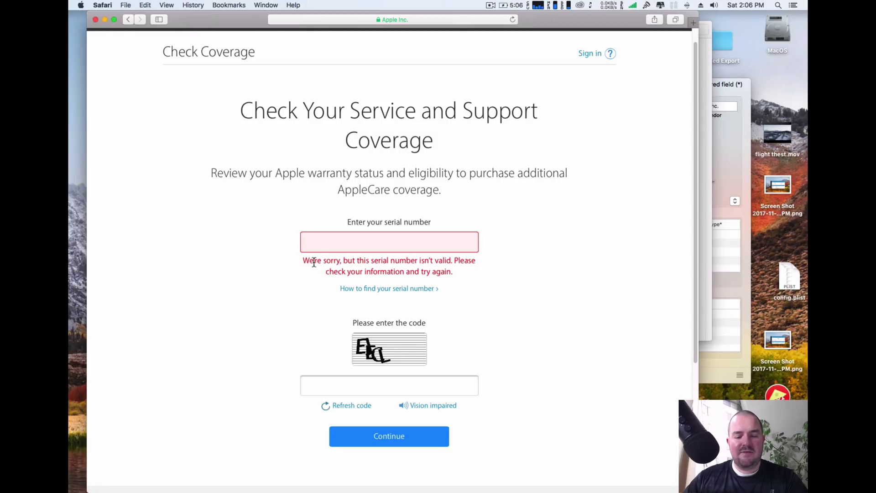
left_click_drag(313, 261, 461, 270)
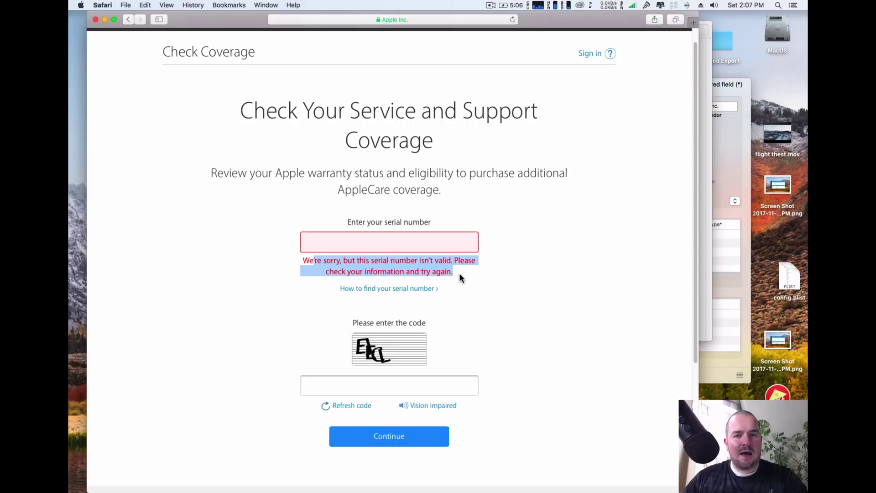
Clear the highlight on the invalid-serial error message
left_click(461, 276)
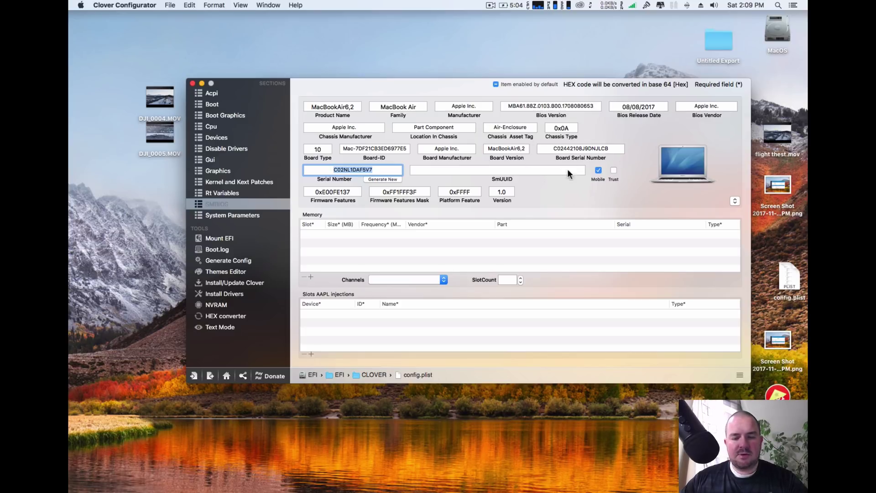
Launch Terminal through Spotlight search
left_click(506, 170)
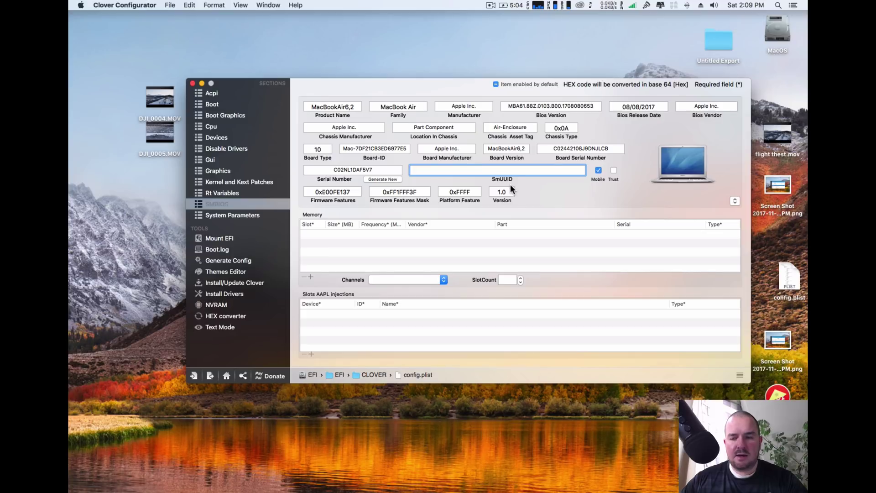
key("super+Tab")
key("super+space")
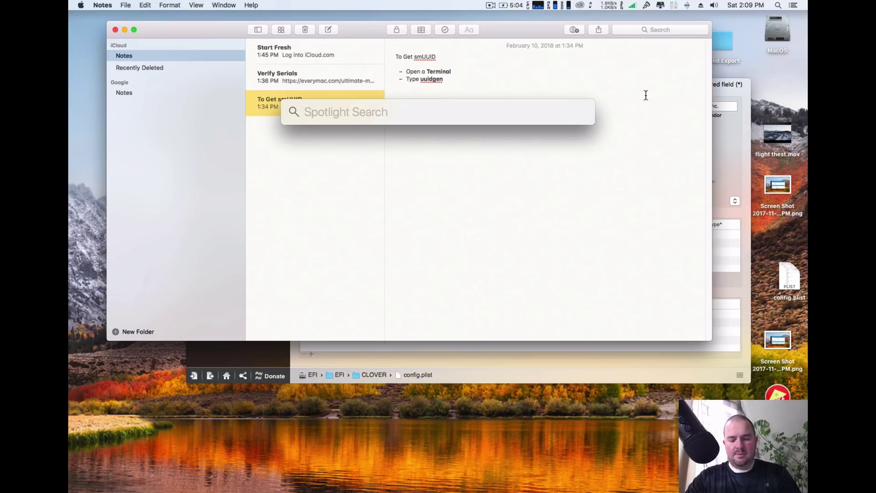
type("terminal")
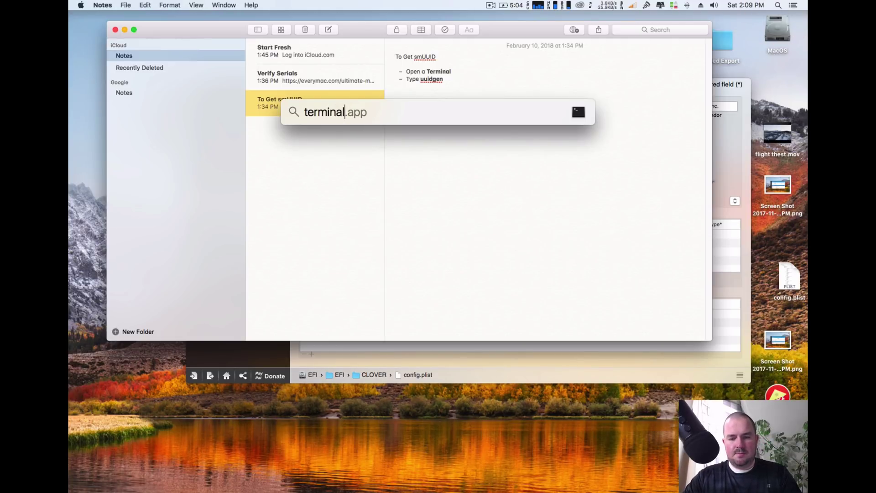
key("Return")
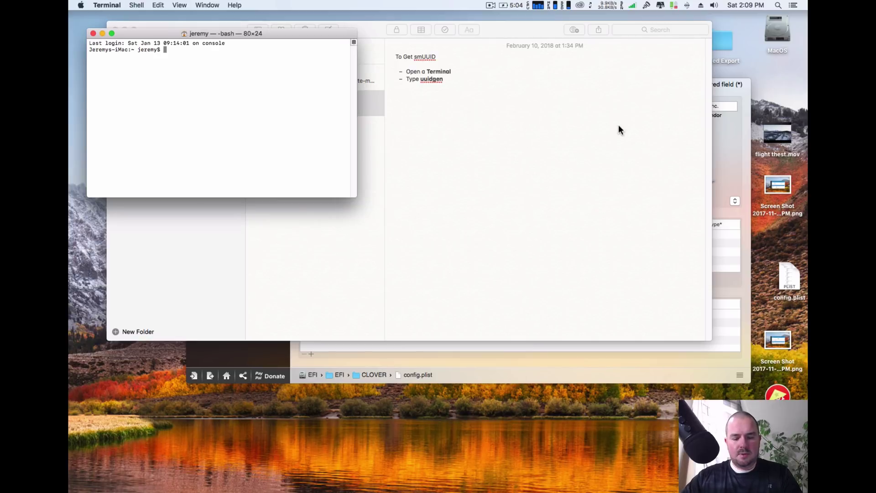
Run uuidgen and copy the generated UUID, then return to Clover Configurator
type("uuid")
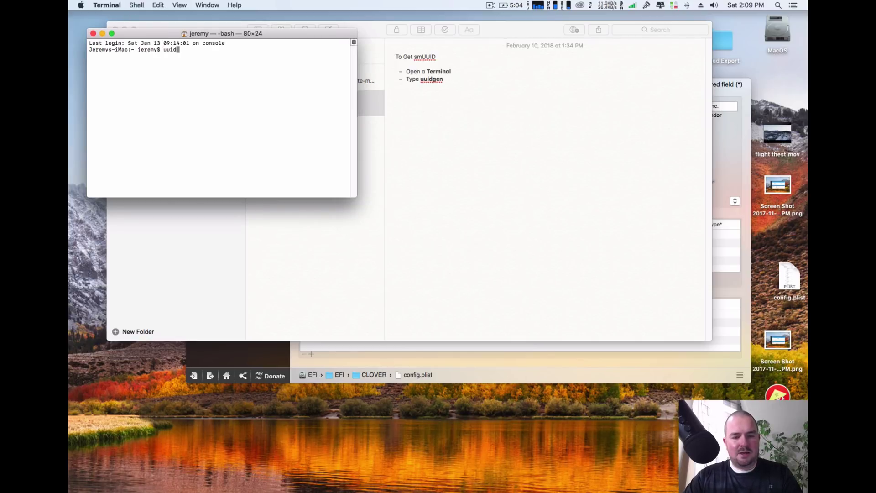
type("gen")
key("Return")
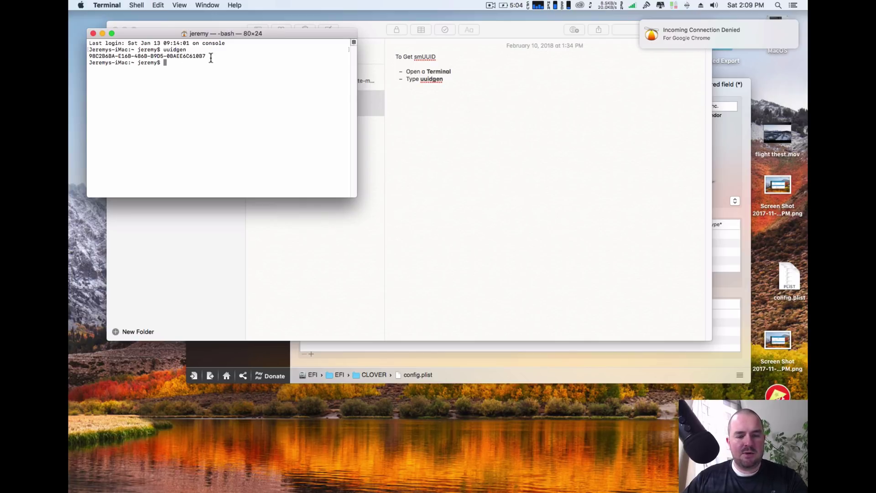
left_click_drag(206, 56, 78, 57)
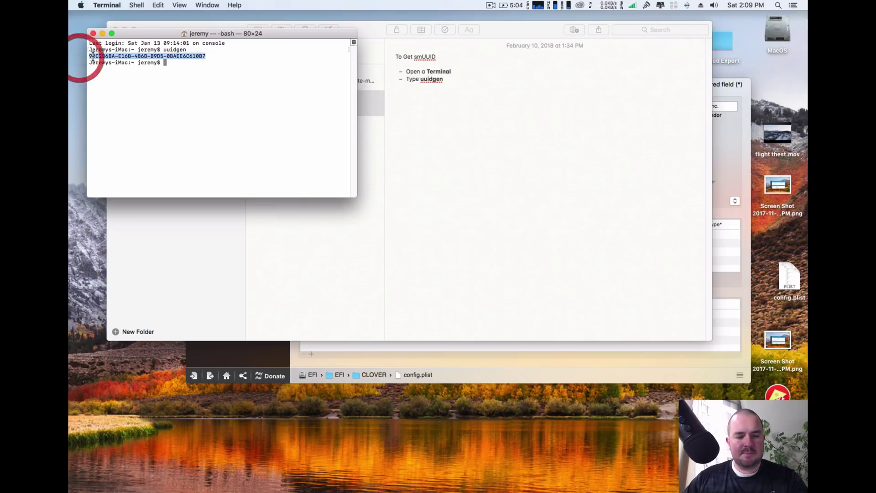
right_click(98, 60)
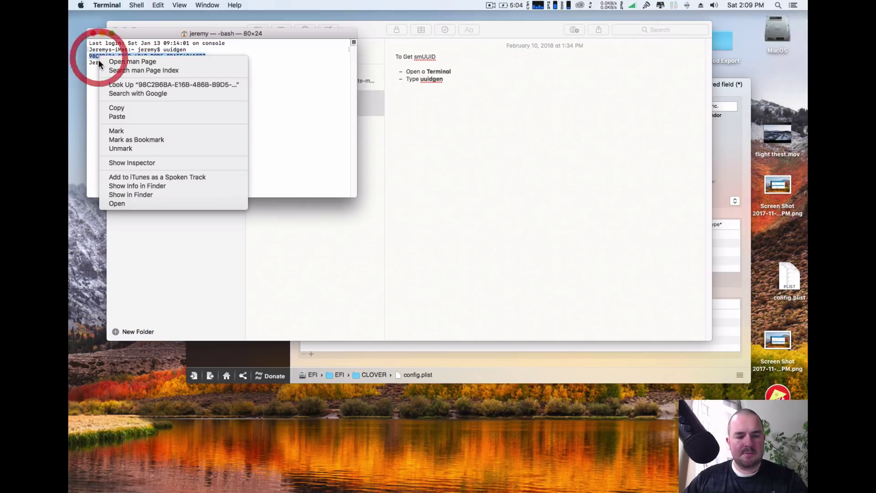
left_click(160, 108)
left_click(472, 362)
Paste the uuidgen UUID into the SmUUID field and open the File menu to save config.plist
right_click(502, 170)
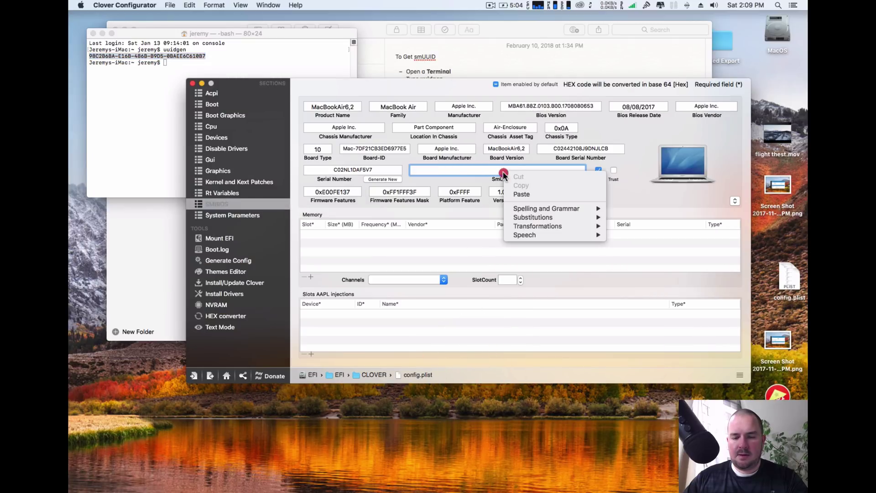
left_click(522, 196)
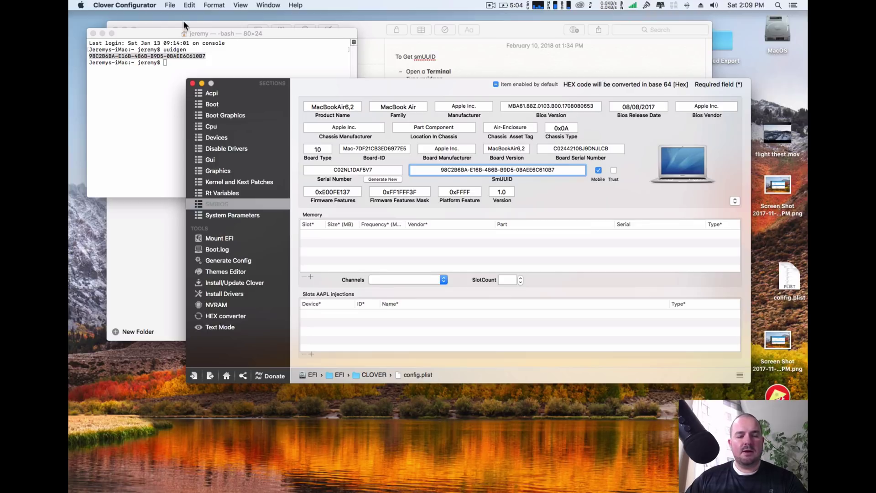
left_click(170, 5)
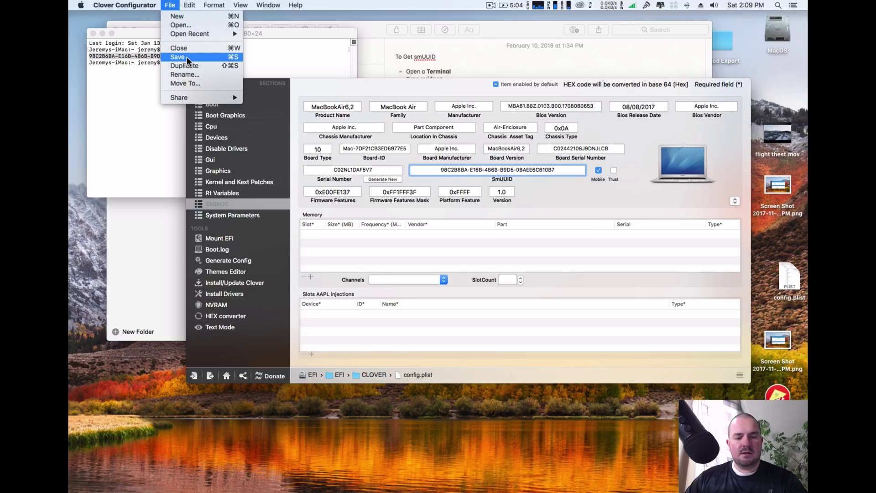
mouse_move(142, 6)
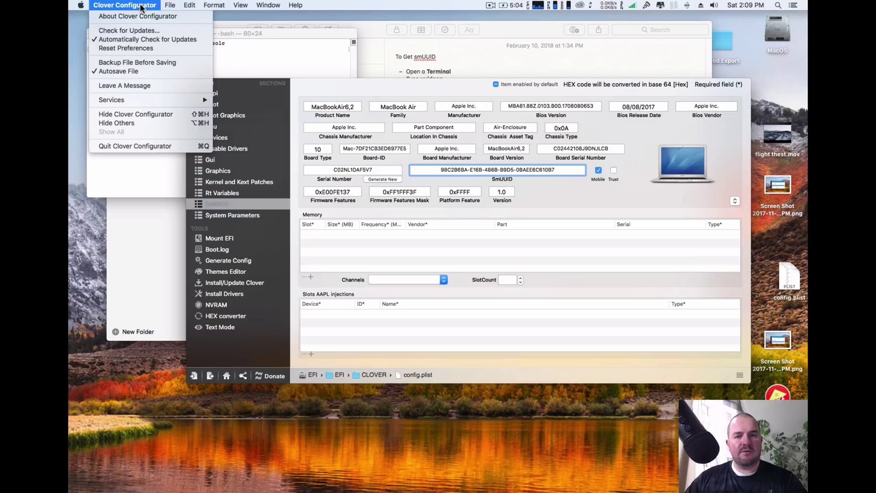